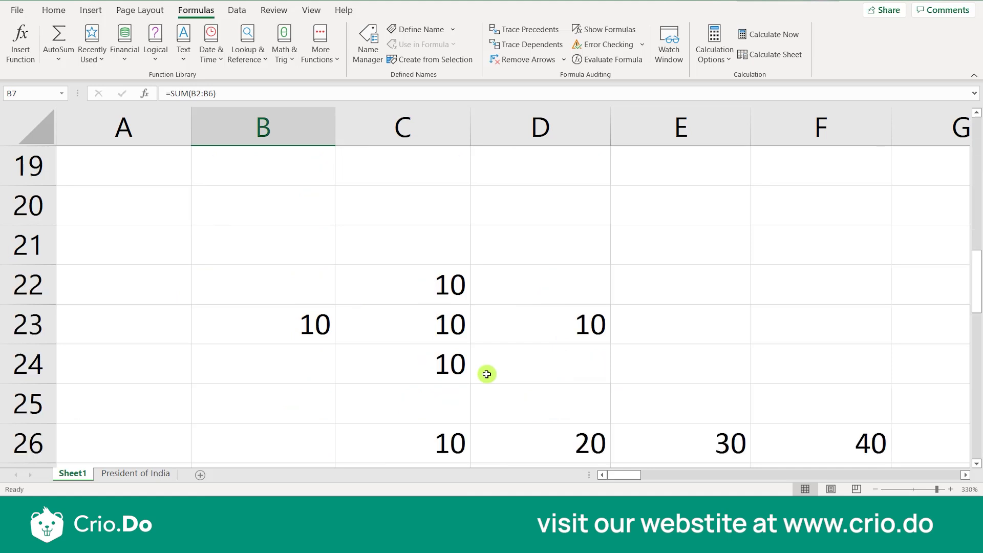
# - Enter the labels Sheet, Row and Column in cells F20, F21 and F22
pyautogui.click(767, 190)
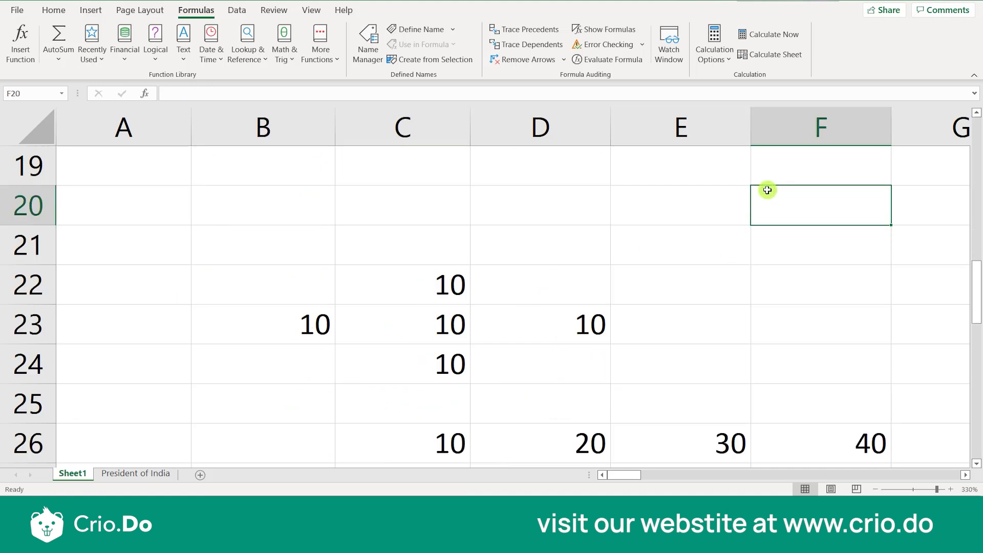
pyautogui.write('Sheet')
pyautogui.press('Return')
pyautogui.write('R')
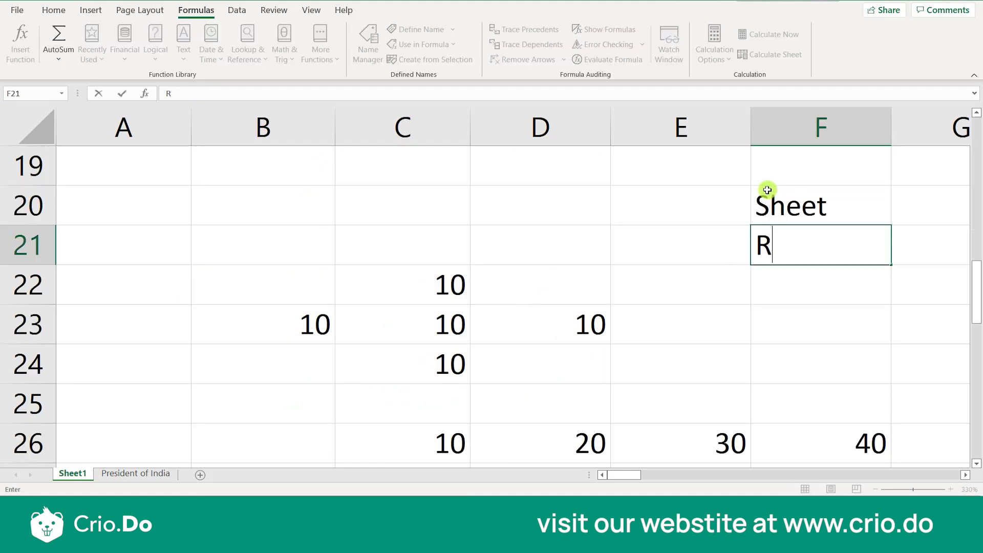
pyautogui.write('ow')
pyautogui.press('Return')
pyautogui.write('Column')
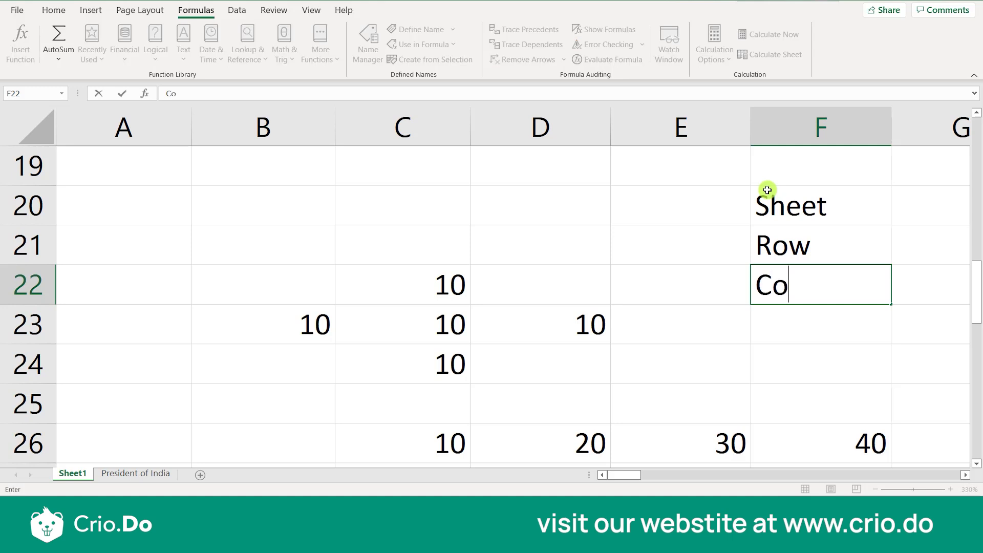
pyautogui.click(693, 249)
pyautogui.click(735, 215)
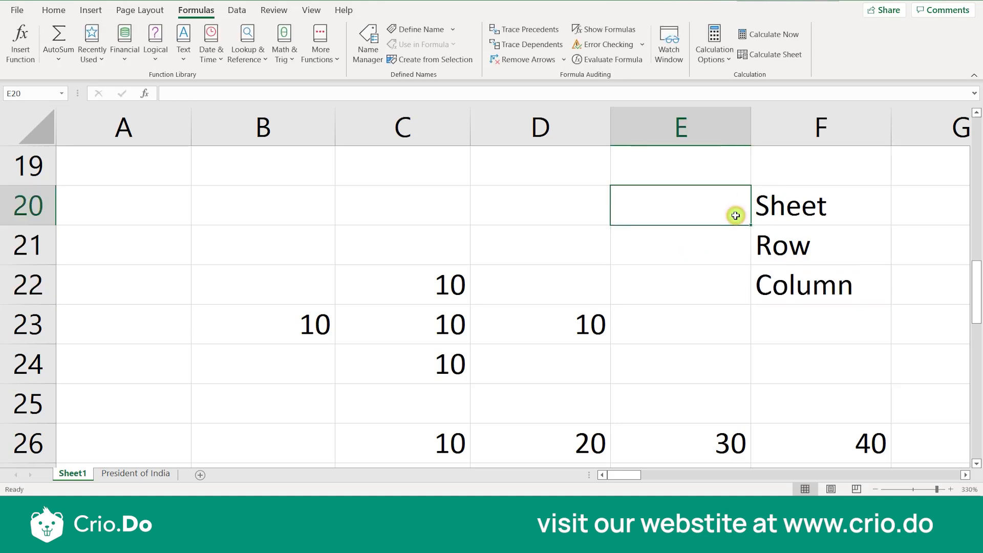
pyautogui.press('Down')
pyautogui.press('Up')
pyautogui.press('Left')
pyautogui.press('Left')
pyautogui.press('Left')
pyautogui.press('Left')
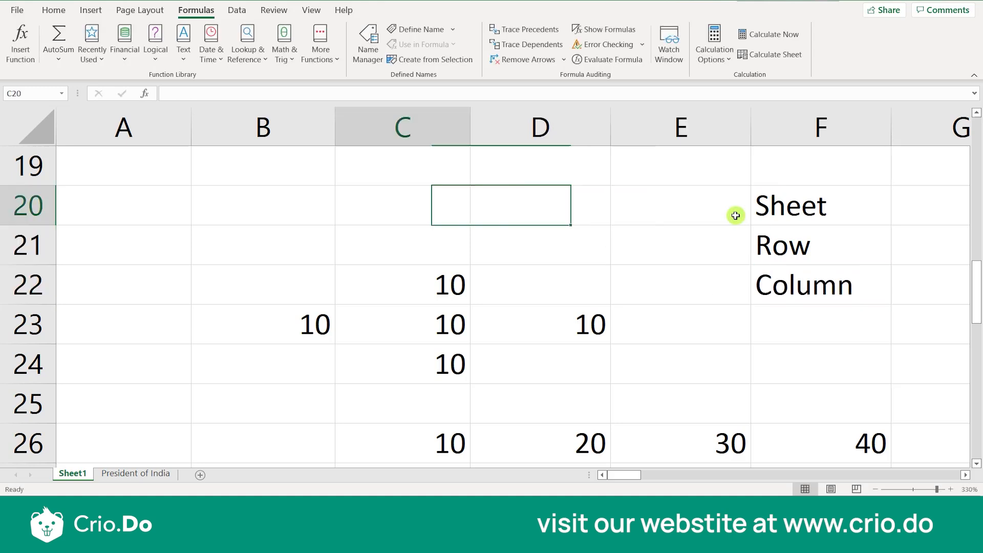
pyautogui.click(704, 239)
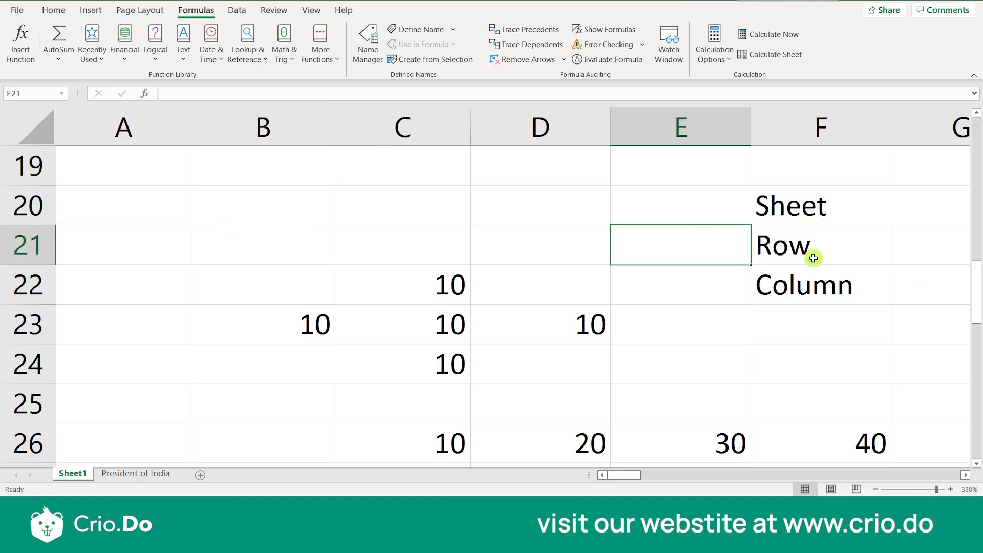
# - Insert a blank row above row 21, between the Sheet and Row labels
pyautogui.click(36, 249)
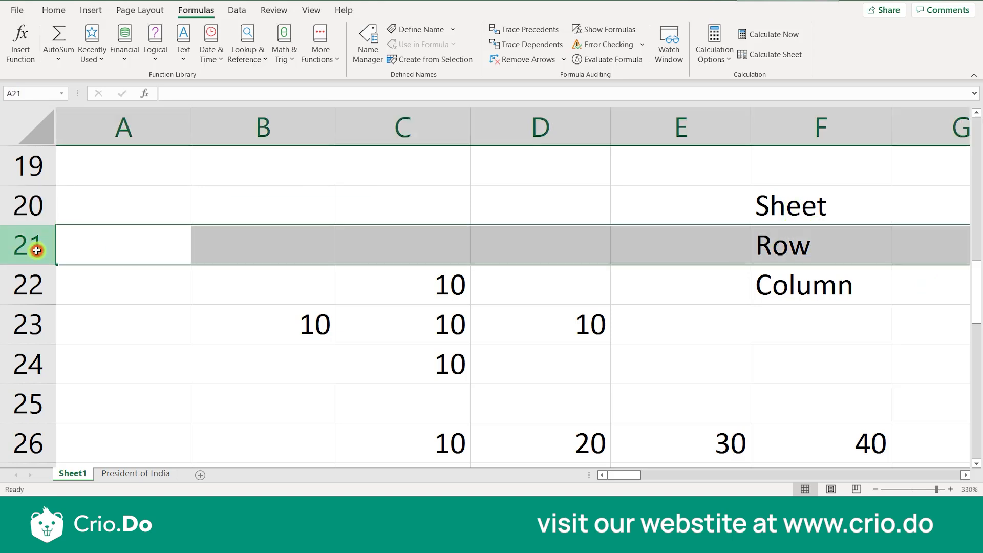
pyautogui.rightClick(36, 250)
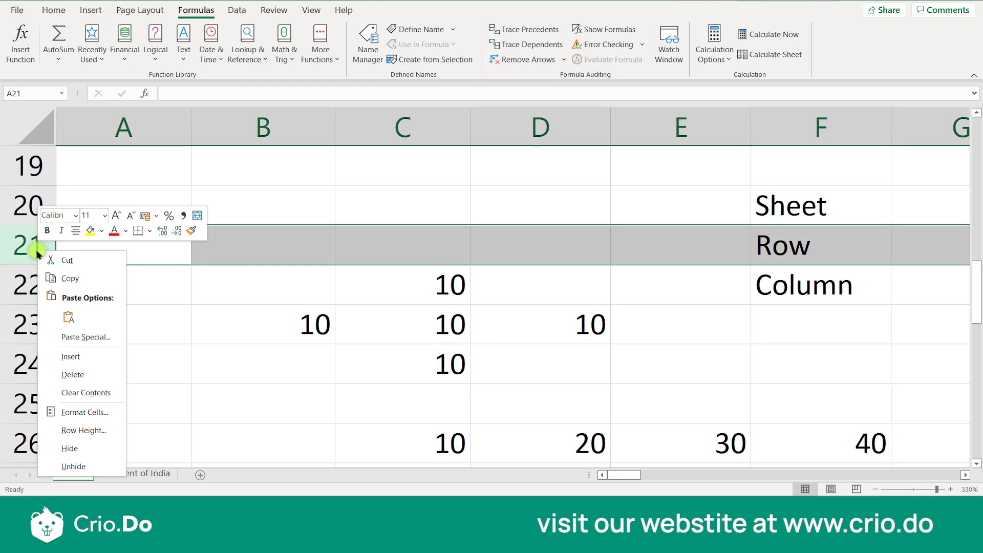
pyautogui.click(56, 357)
pyautogui.click(423, 281)
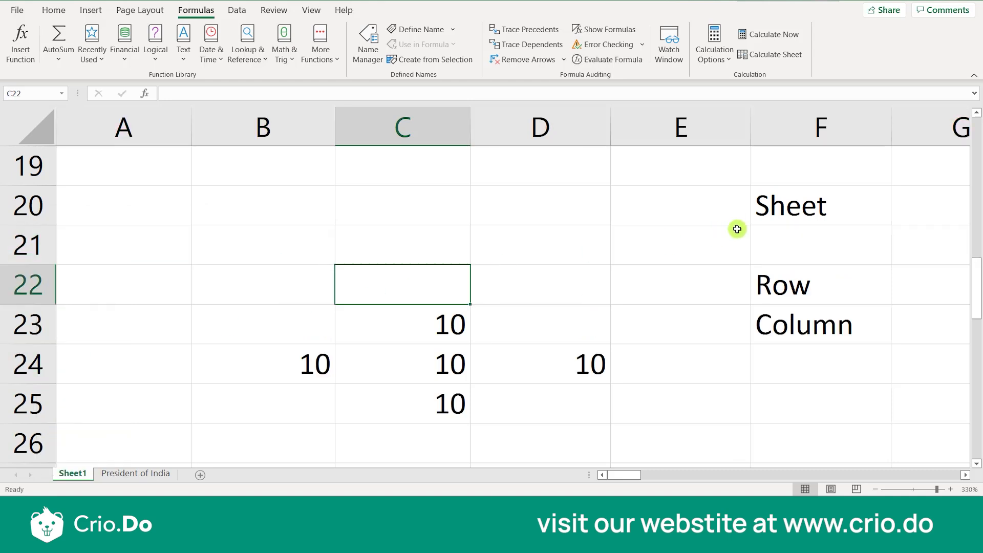
pyautogui.click(824, 220)
pyautogui.click(808, 284)
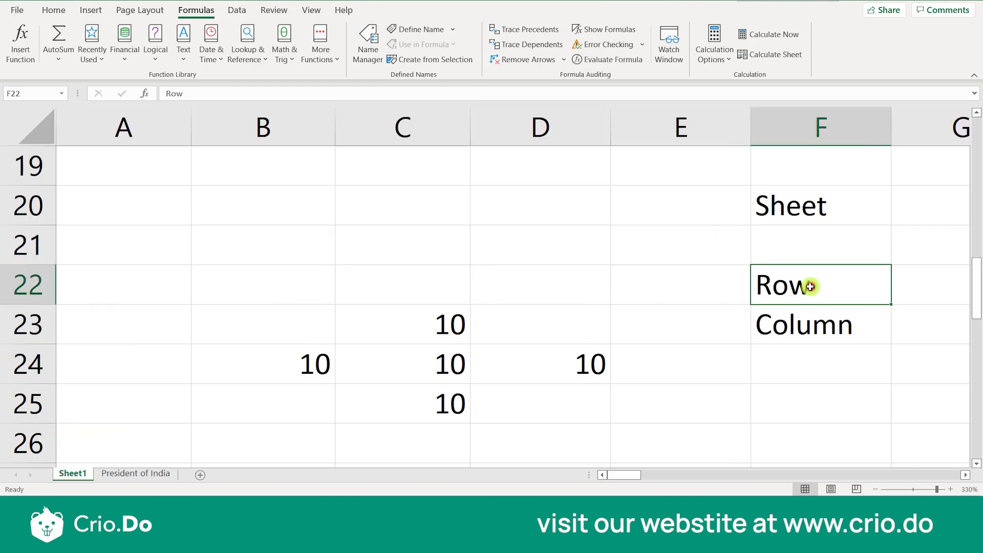
pyautogui.press('Right')
pyautogui.press('Right')
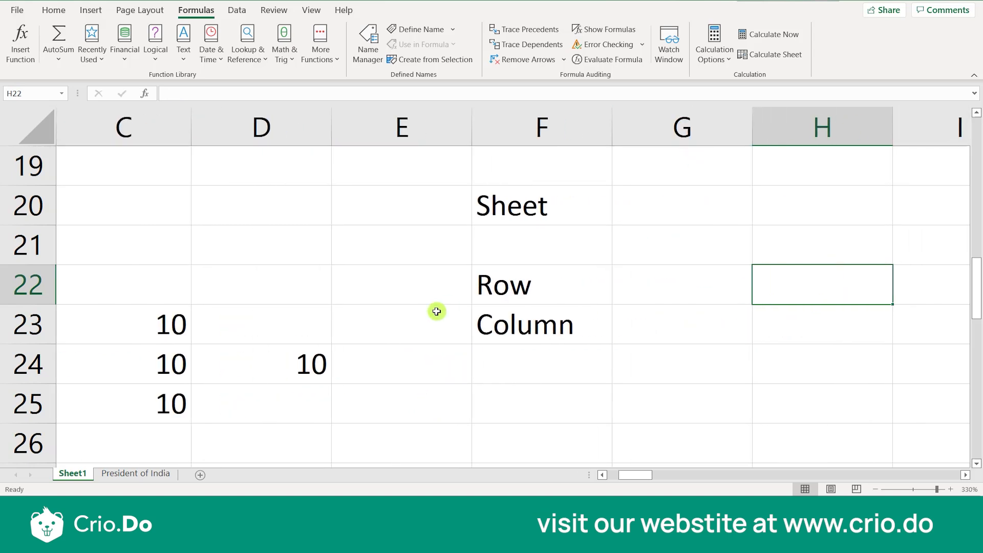
pyautogui.click(458, 276)
pyautogui.click(194, 224)
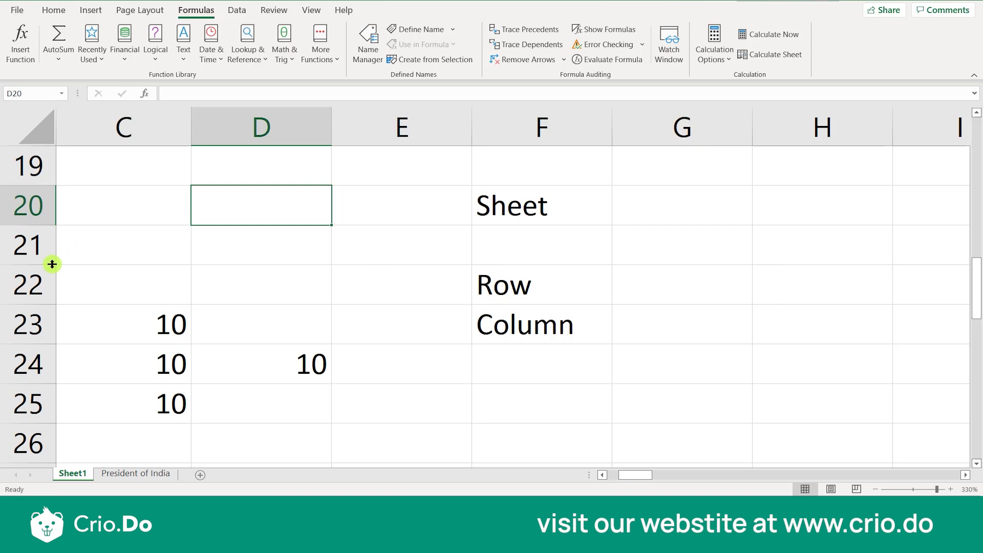
# - Insert a second blank row at row 21, below the Sheet label
pyautogui.click(23, 245)
pyautogui.rightClick(26, 245)
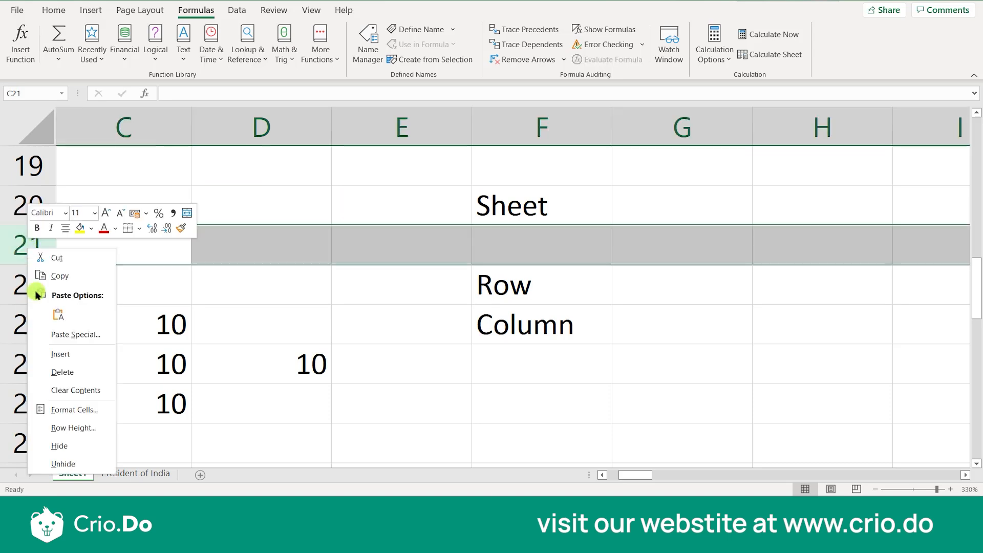
pyautogui.click(69, 357)
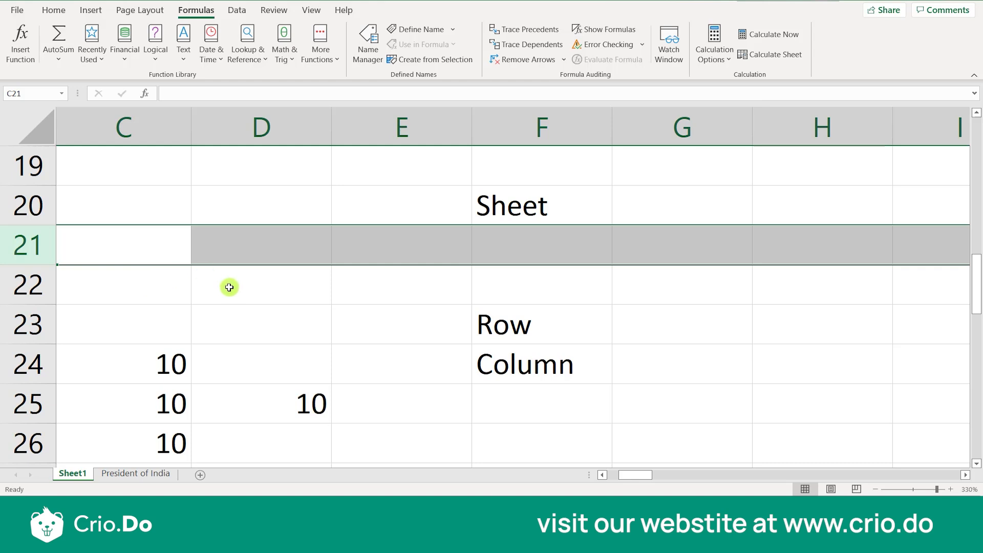
pyautogui.click(443, 299)
pyautogui.click(500, 193)
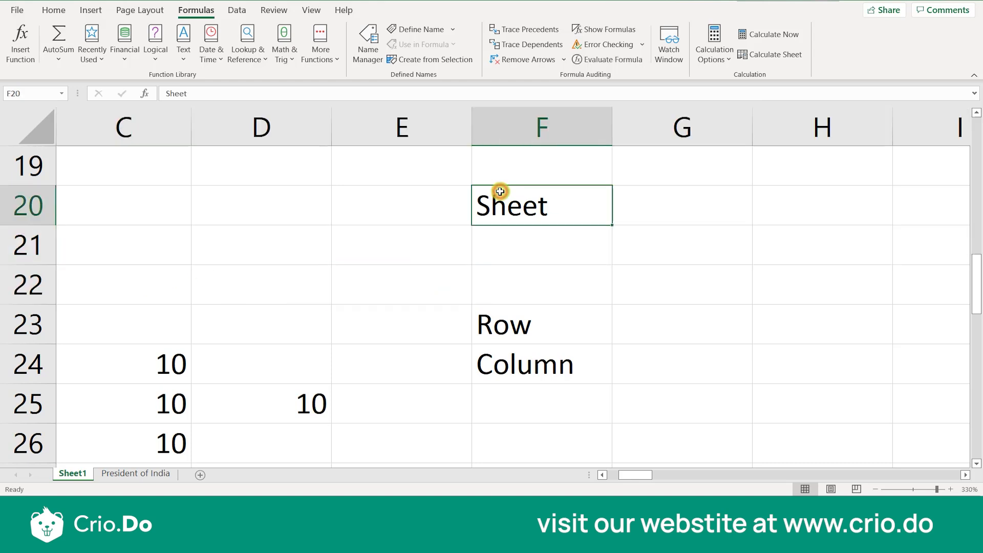
# - Insert a blank column at column G, just after the column with the labels
pyautogui.click(654, 125)
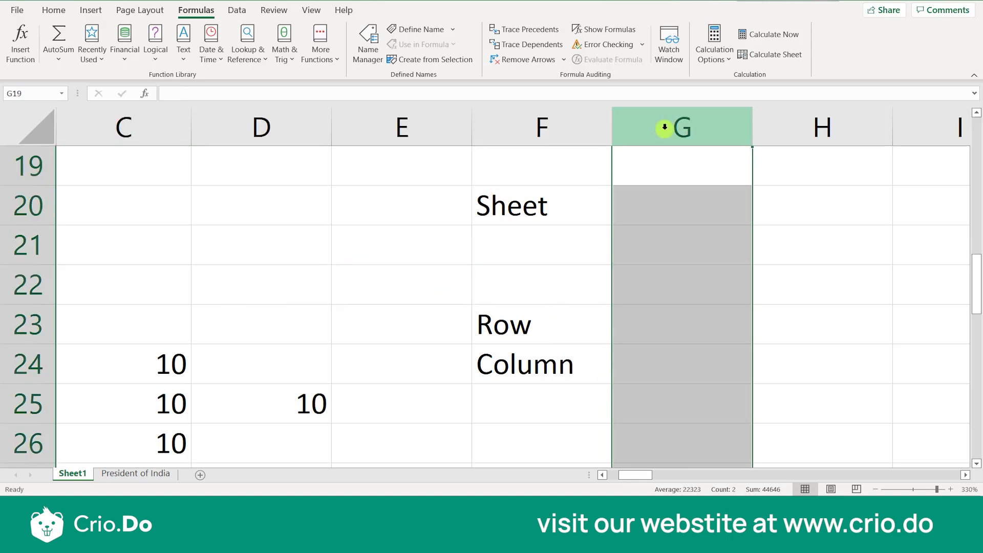
pyautogui.rightClick(664, 127)
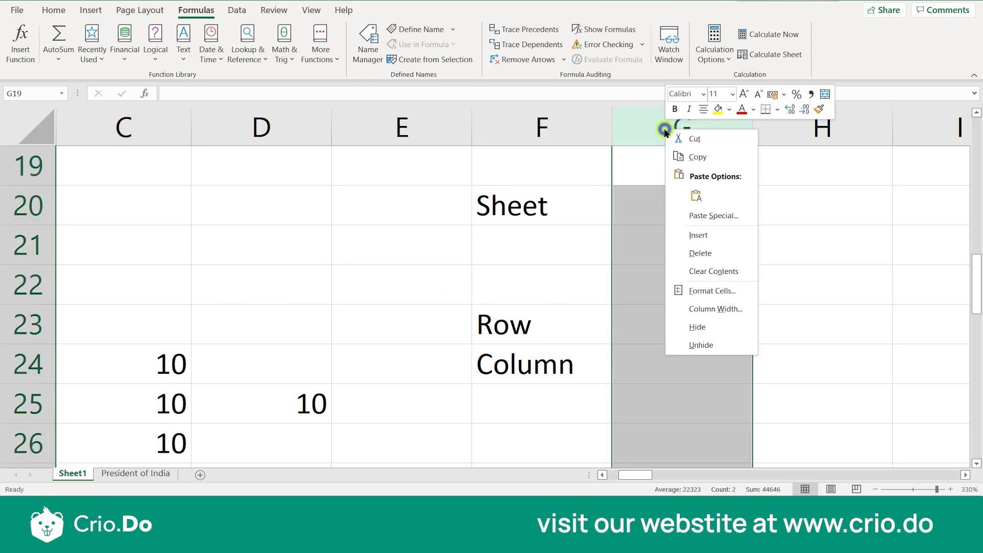
pyautogui.click(687, 237)
pyautogui.click(702, 221)
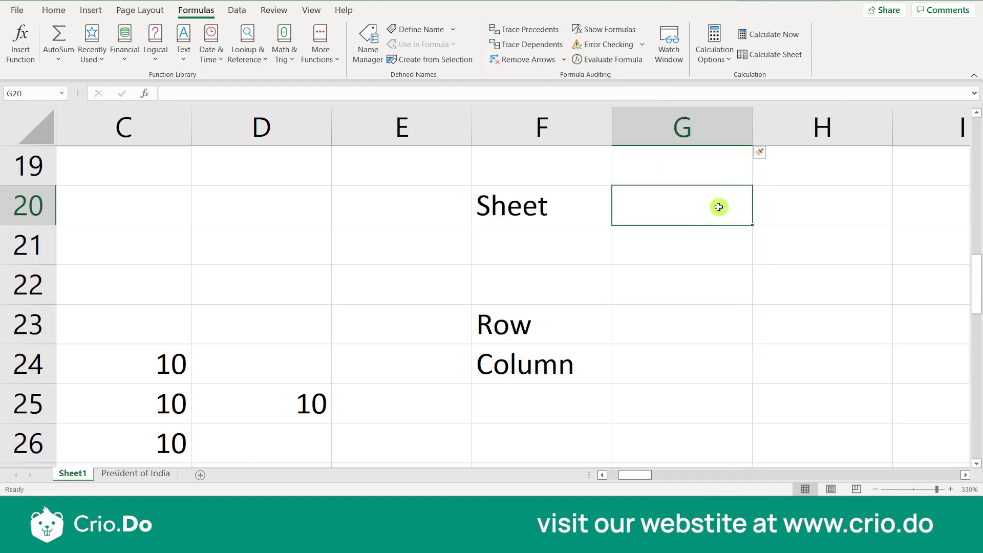
# - Enter the text Insert in cell G20, beside the Sheet label
pyautogui.click(572, 220)
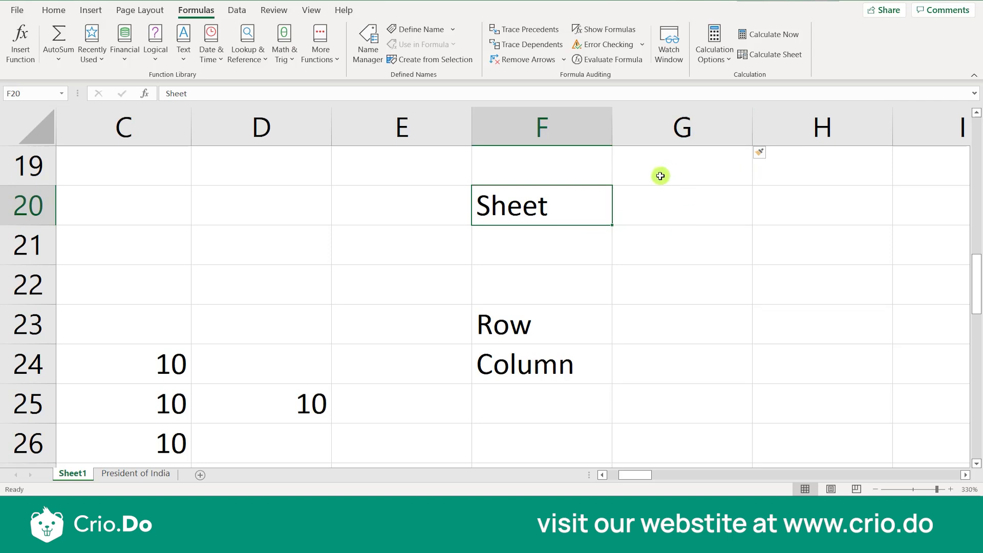
pyautogui.click(657, 212)
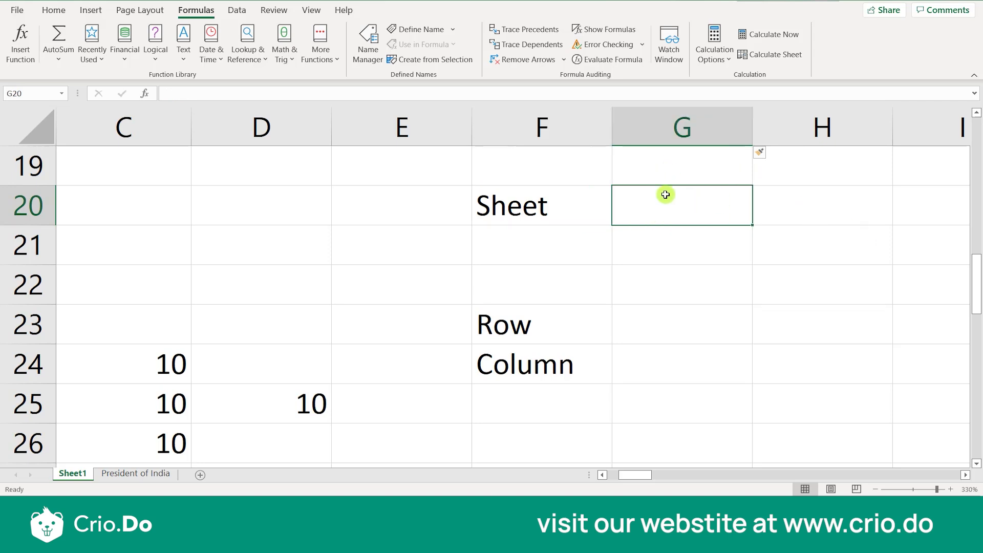
pyautogui.write('Inser')
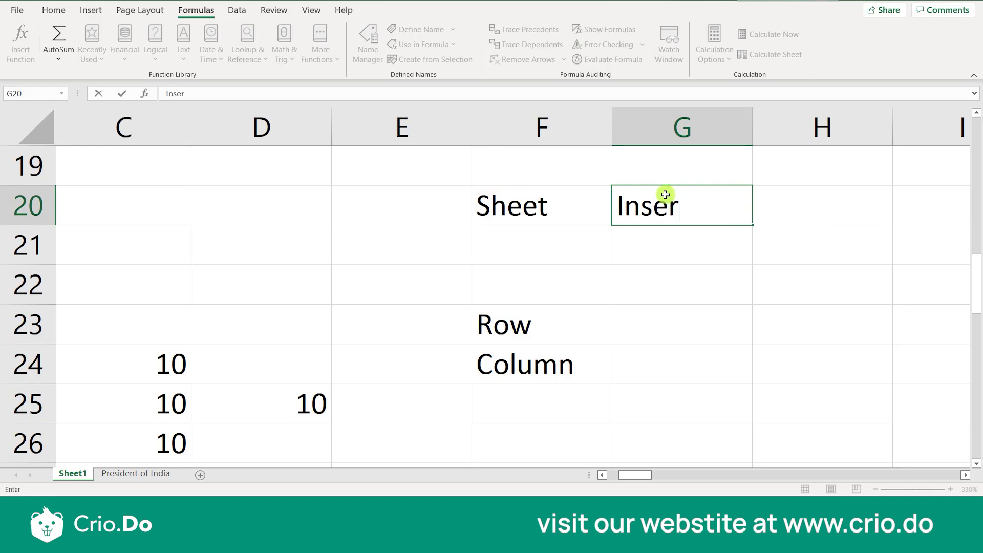
pyautogui.write('t')
# - Insert a blank column before column G so the Insert text shifts to column H
pyautogui.click(646, 116)
pyautogui.rightClick(659, 121)
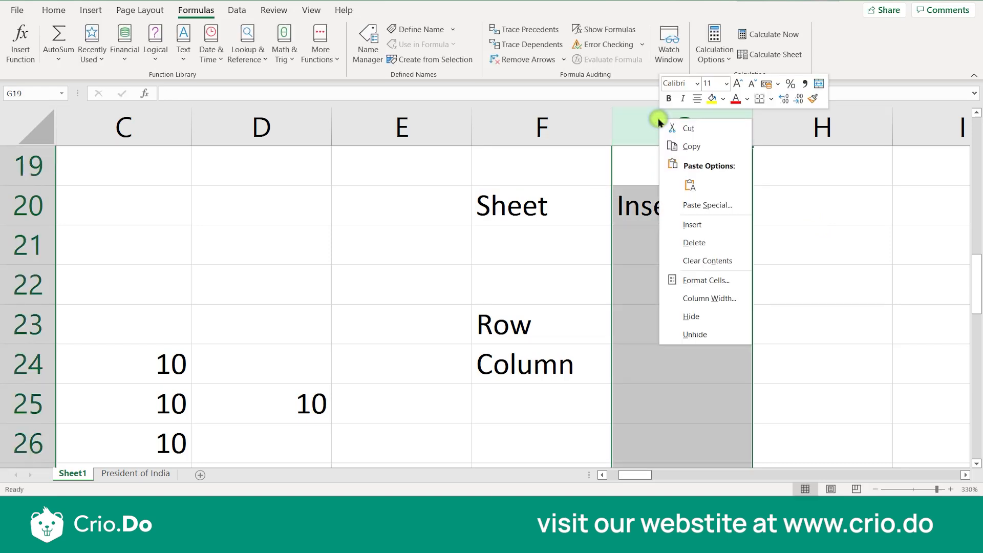
pyautogui.click(691, 225)
pyautogui.click(647, 228)
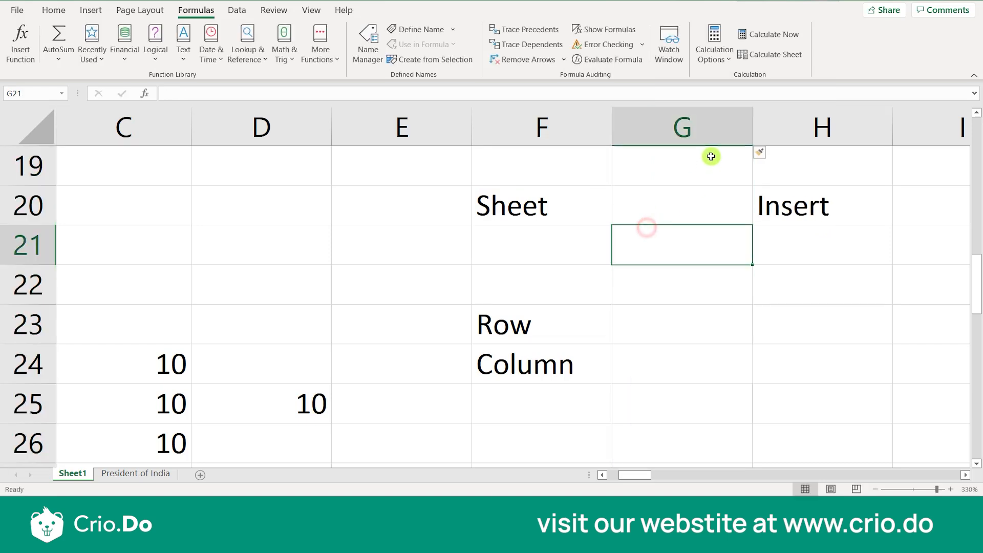
pyautogui.click(586, 222)
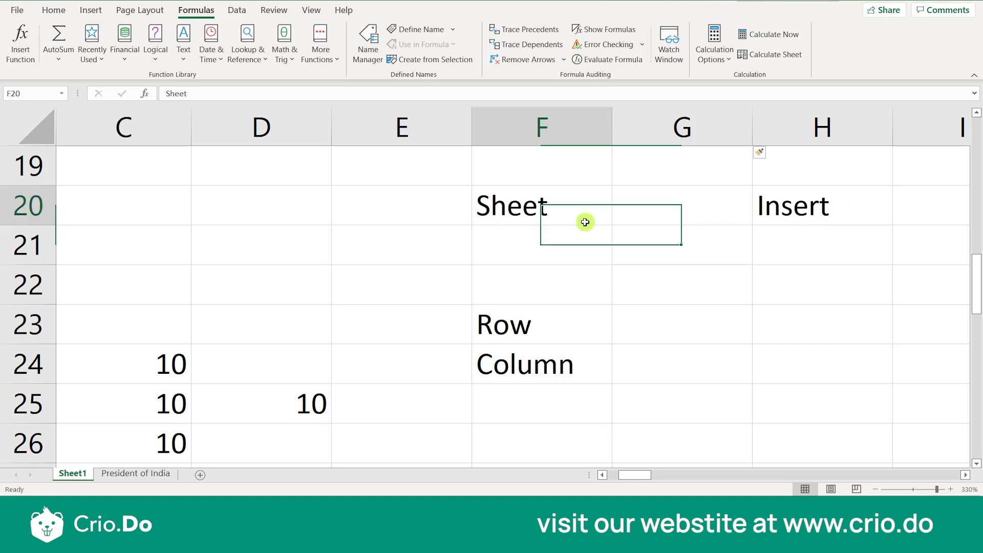
pyautogui.click(804, 238)
pyautogui.click(512, 281)
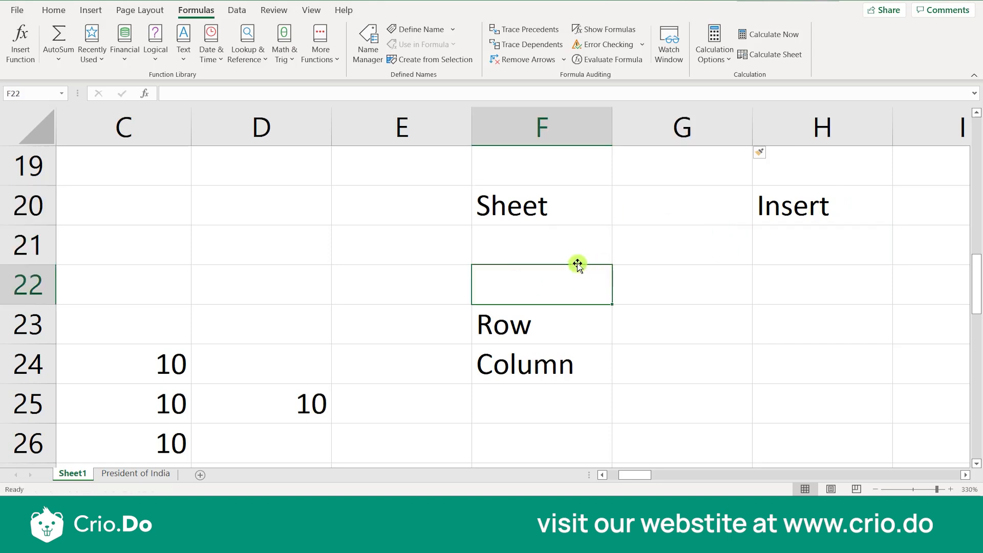
pyautogui.click(479, 253)
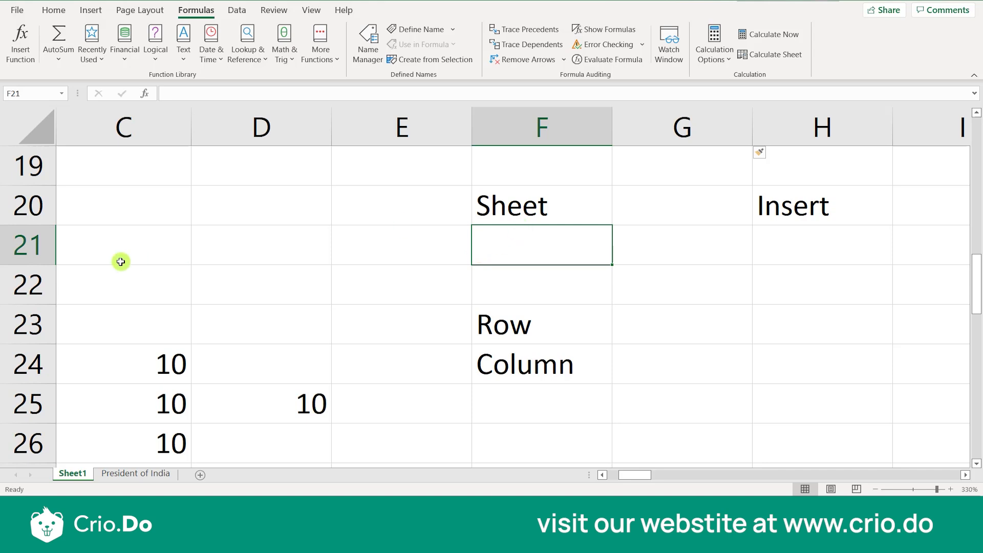
pyautogui.click(42, 258)
pyautogui.click(493, 253)
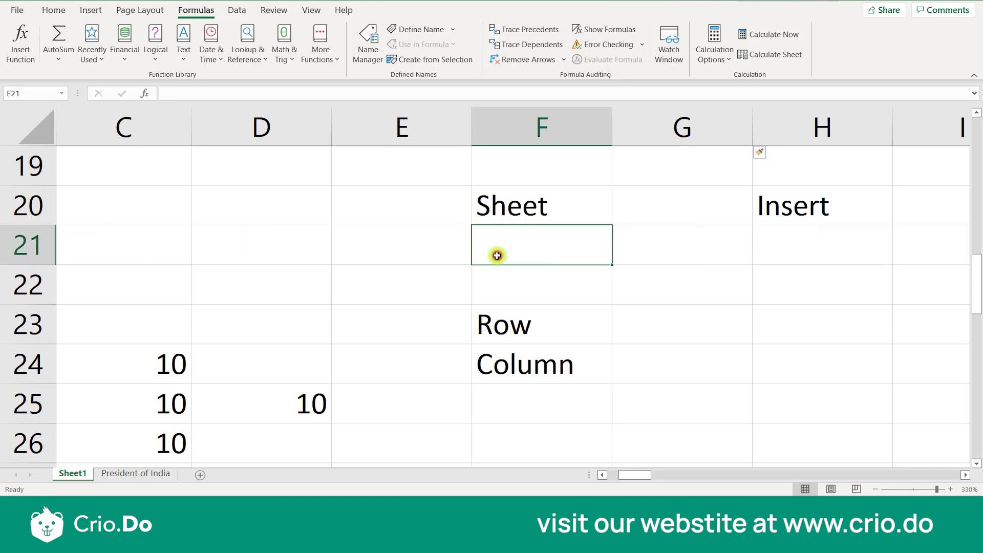
pyautogui.click(587, 282)
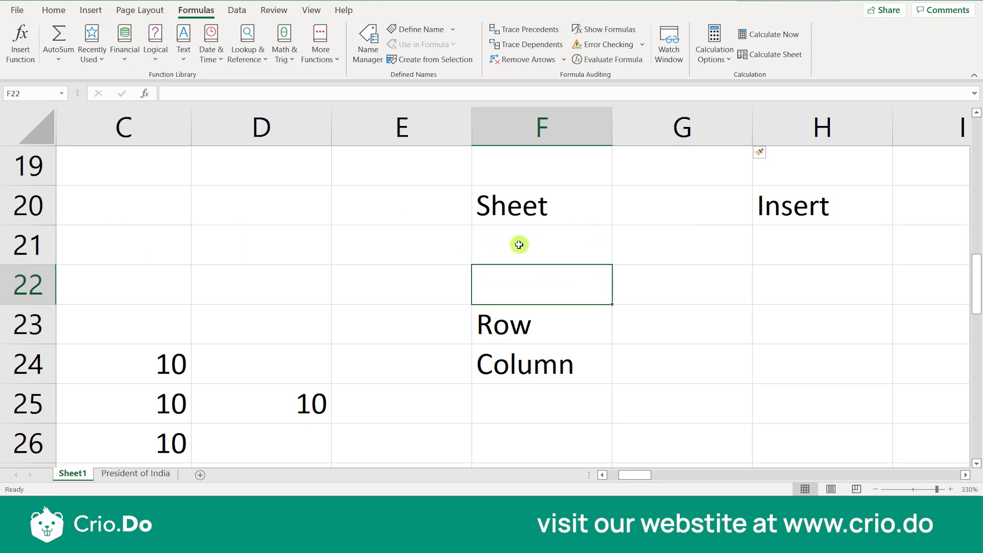
pyautogui.click(527, 136)
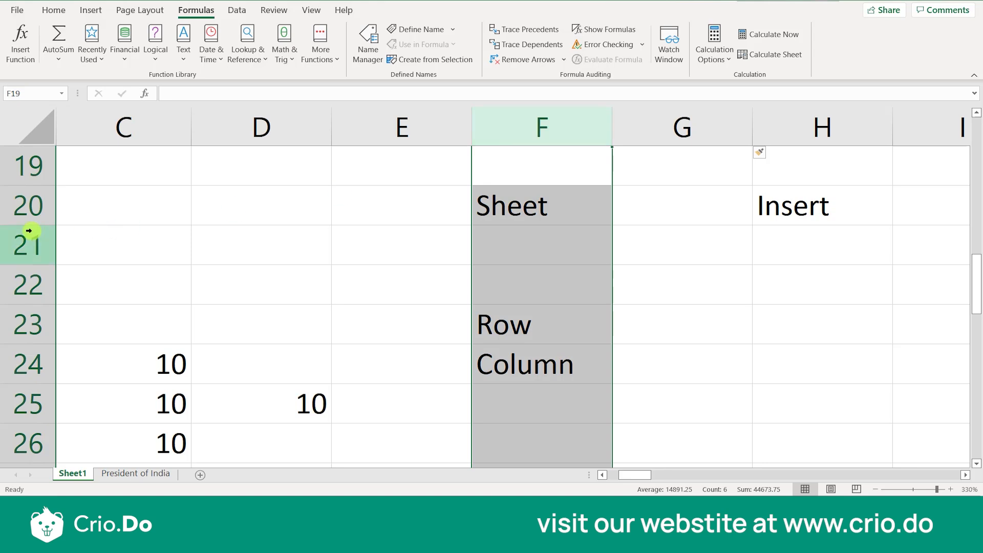
# - Try to insert another blank row above row 21
pyautogui.click(26, 247)
pyautogui.rightClick(25, 247)
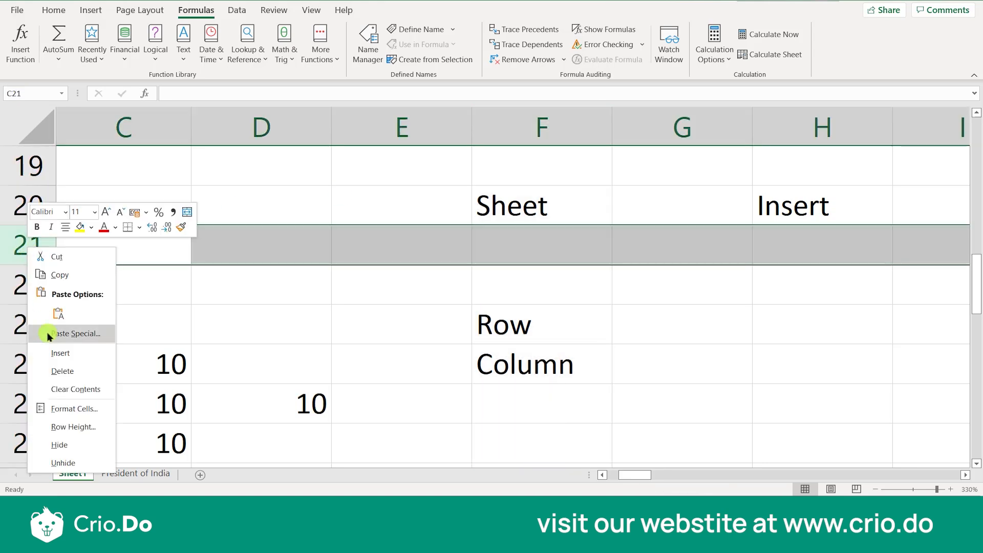
pyautogui.click(47, 352)
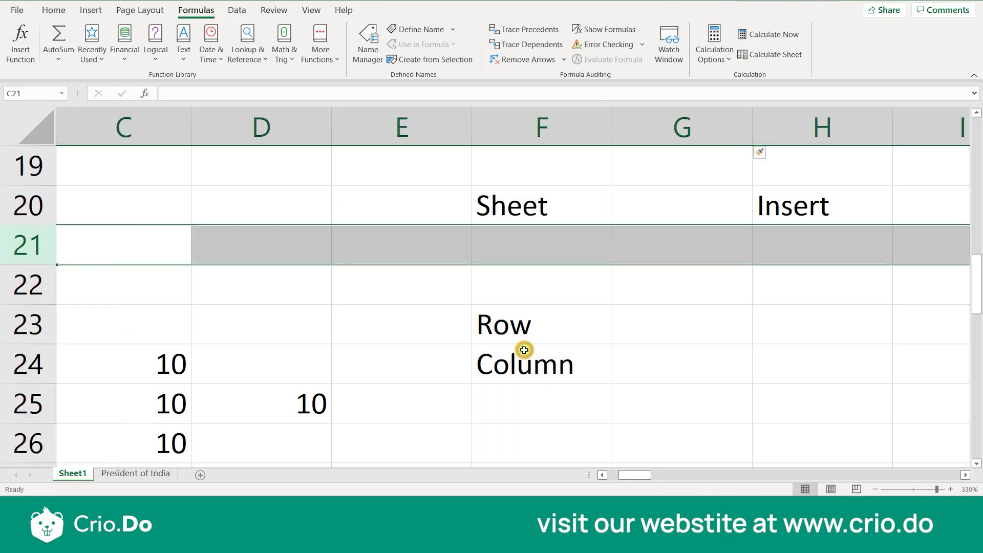
pyautogui.click(383, 288)
pyautogui.click(206, 249)
# - Insert a blank sheet row above row 20, which holds the Sheet and Insert labels
pyautogui.click(507, 218)
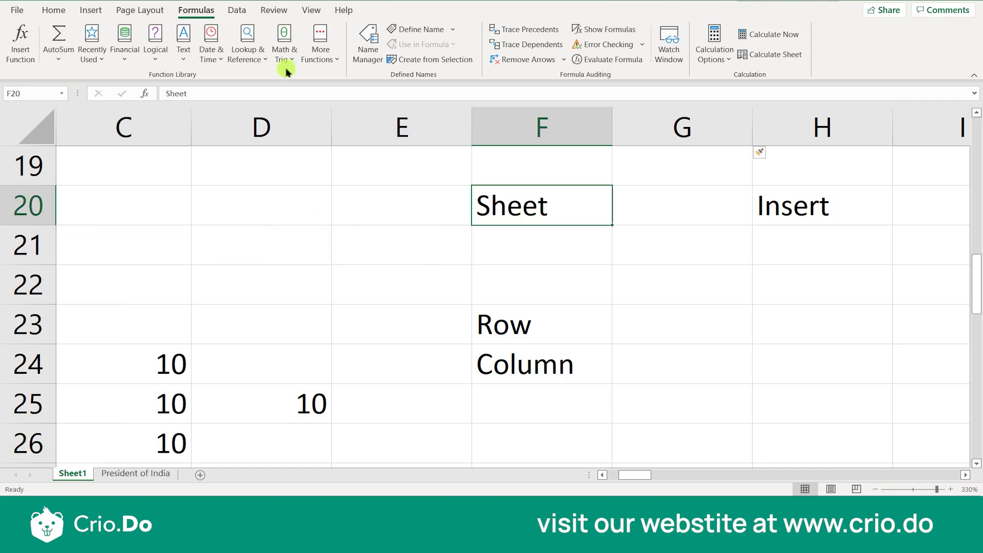
pyautogui.click(93, 11)
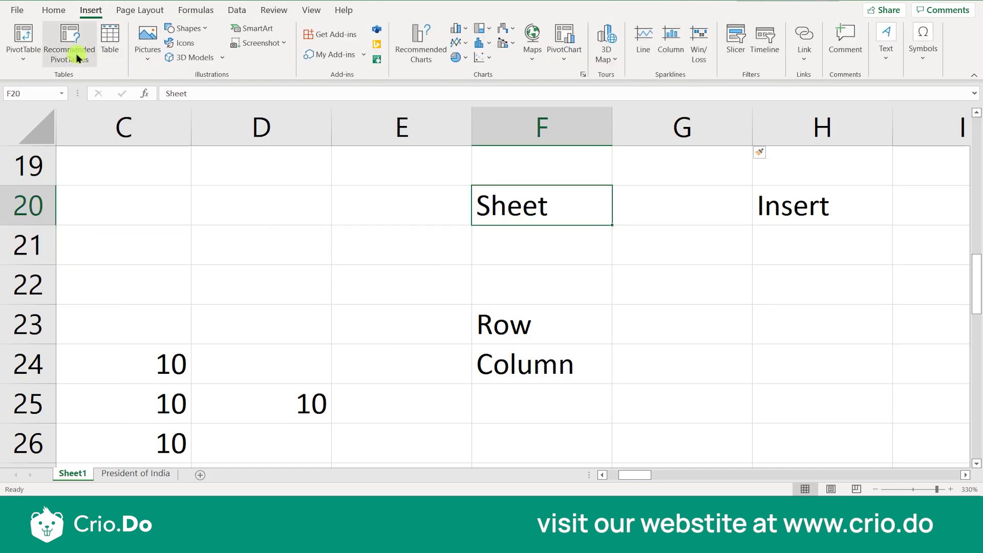
pyautogui.click(54, 10)
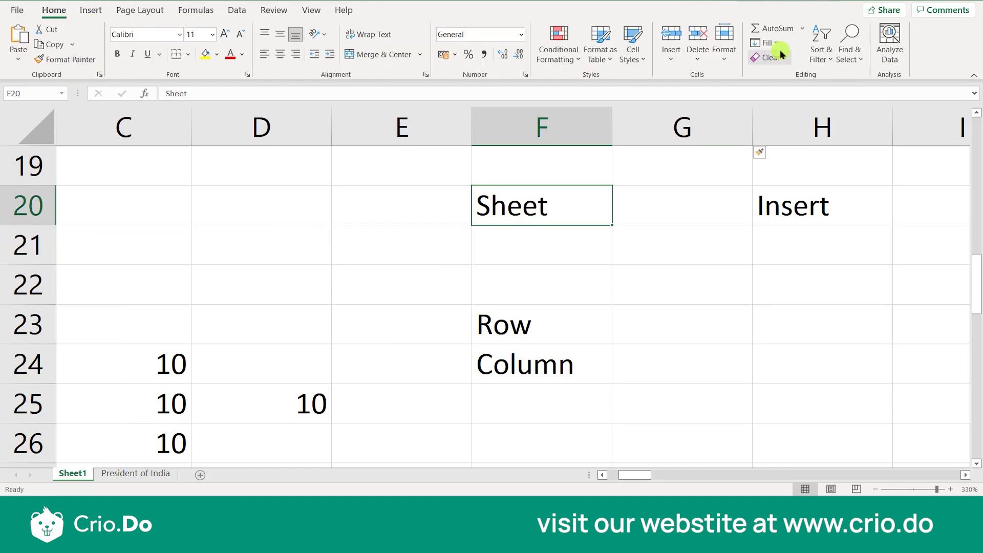
pyautogui.click(676, 56)
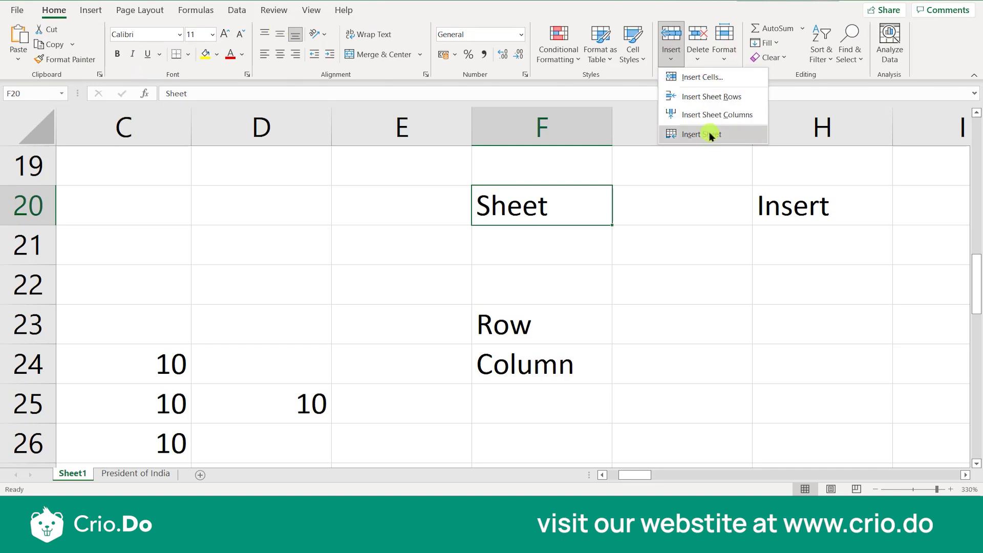
pyautogui.click(605, 234)
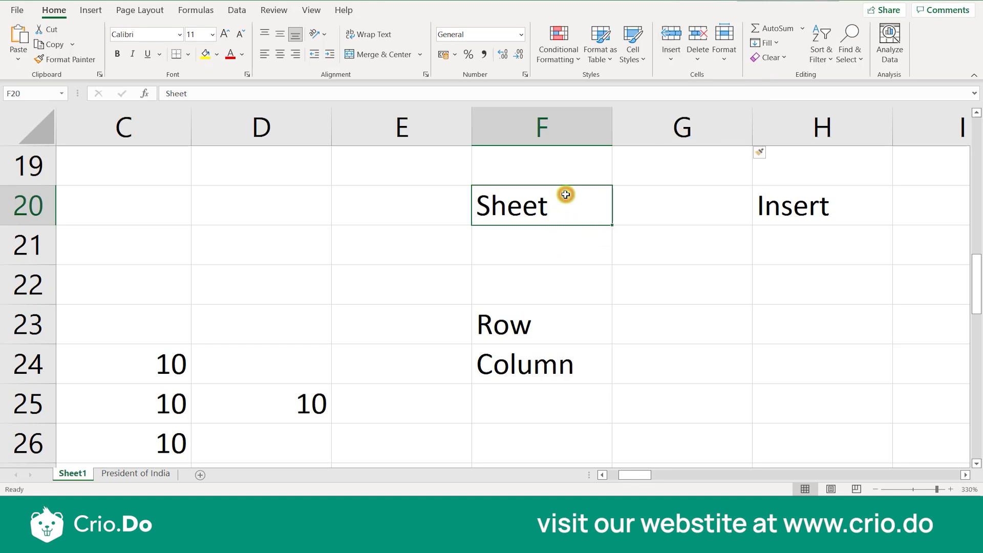
pyautogui.click(677, 59)
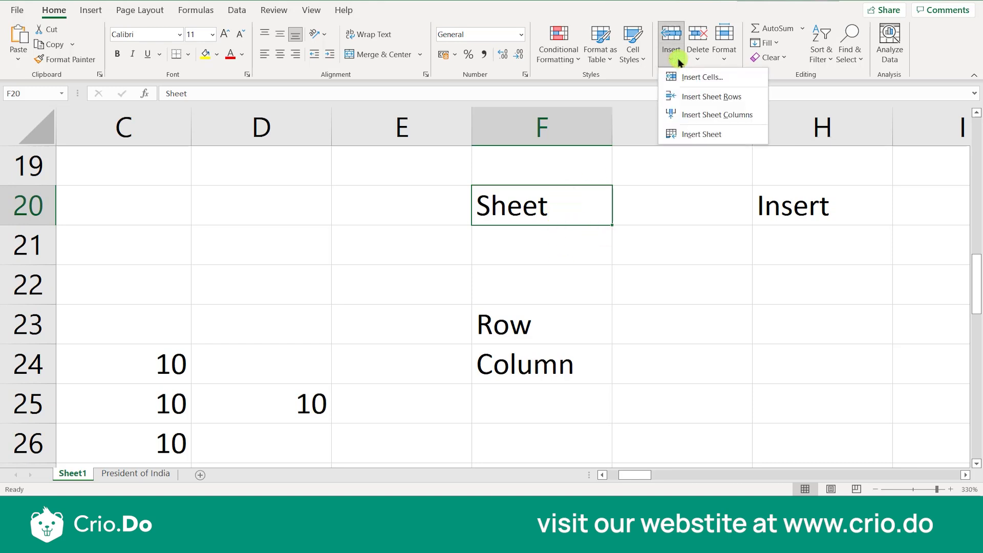
pyautogui.click(702, 97)
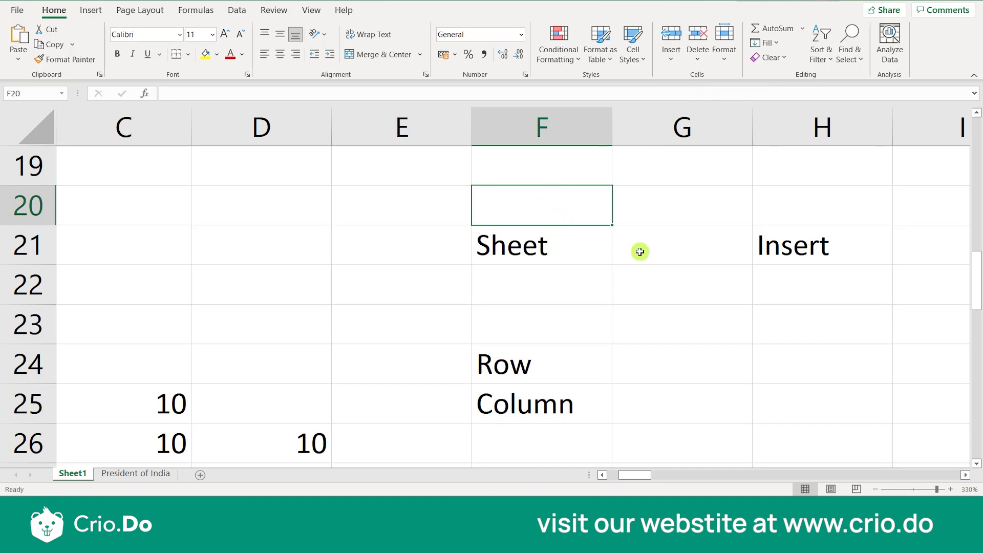
# - Insert a blank sheet column before column F, using the cell with the Sheet label as reference
pyautogui.click(574, 249)
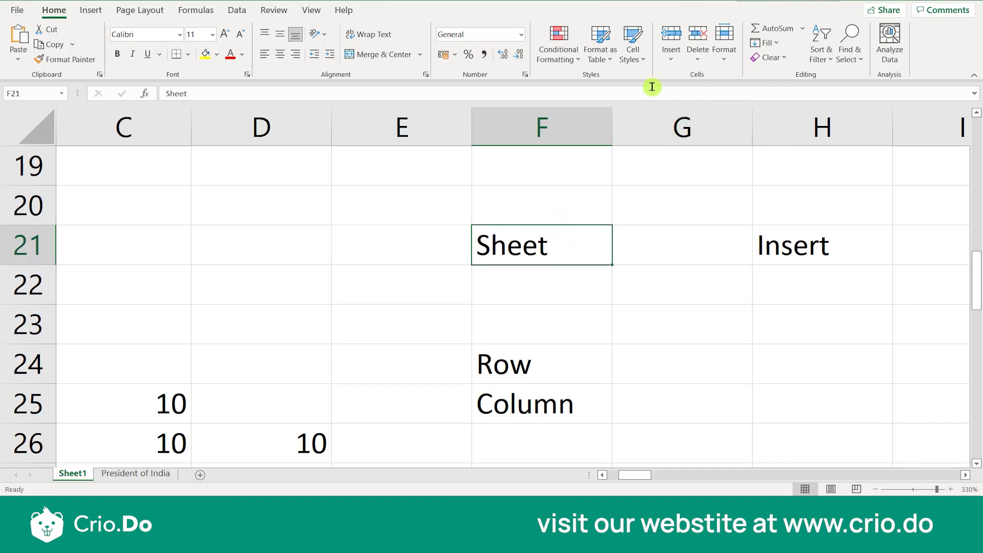
pyautogui.click(671, 56)
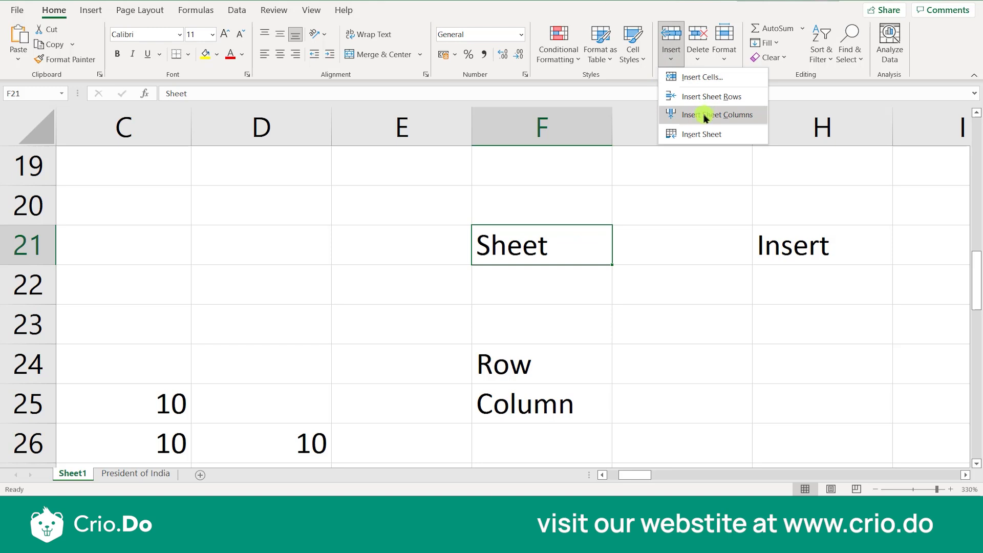
pyautogui.click(705, 114)
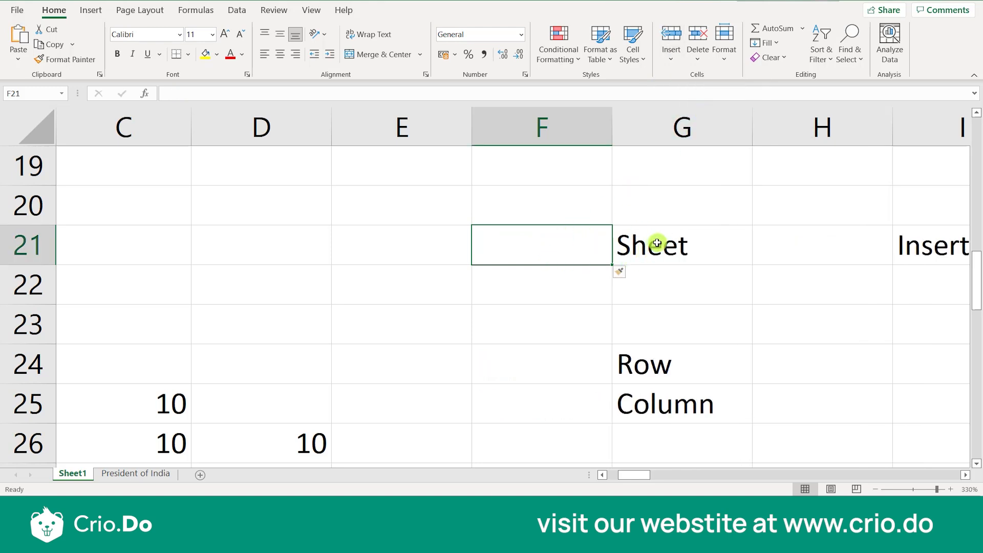
pyautogui.click(705, 255)
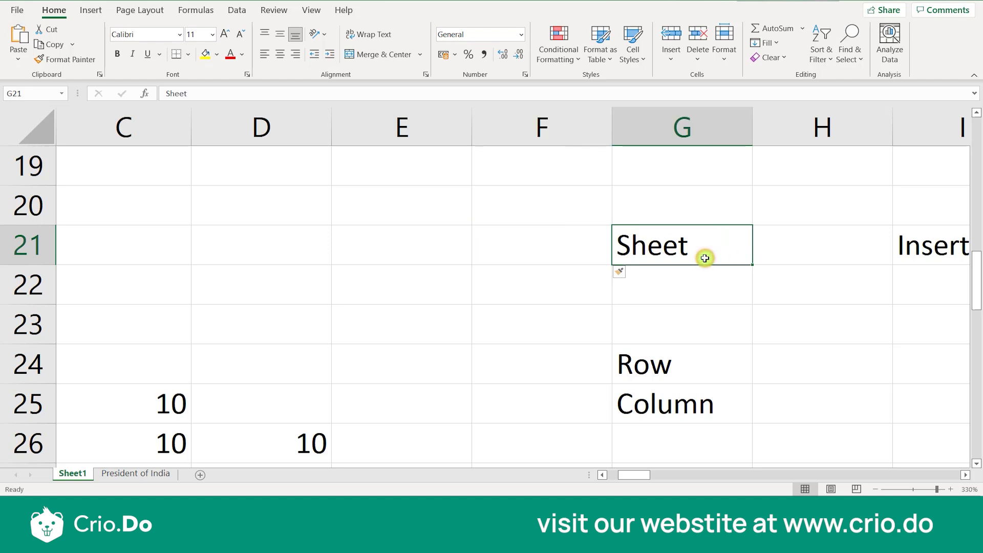
pyautogui.click(671, 57)
pyautogui.click(647, 228)
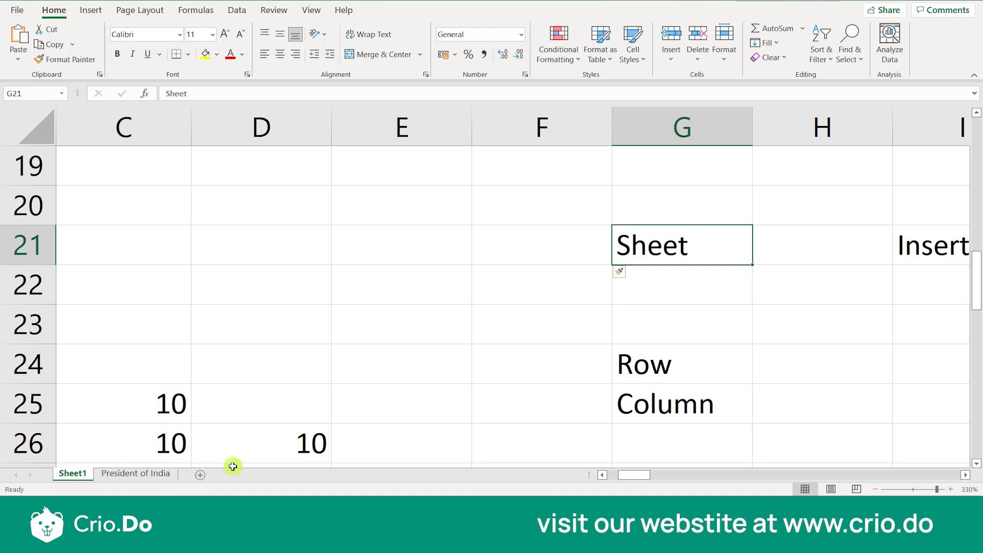
# - Add a new blank worksheet directly after Sheet1
pyautogui.click(198, 474)
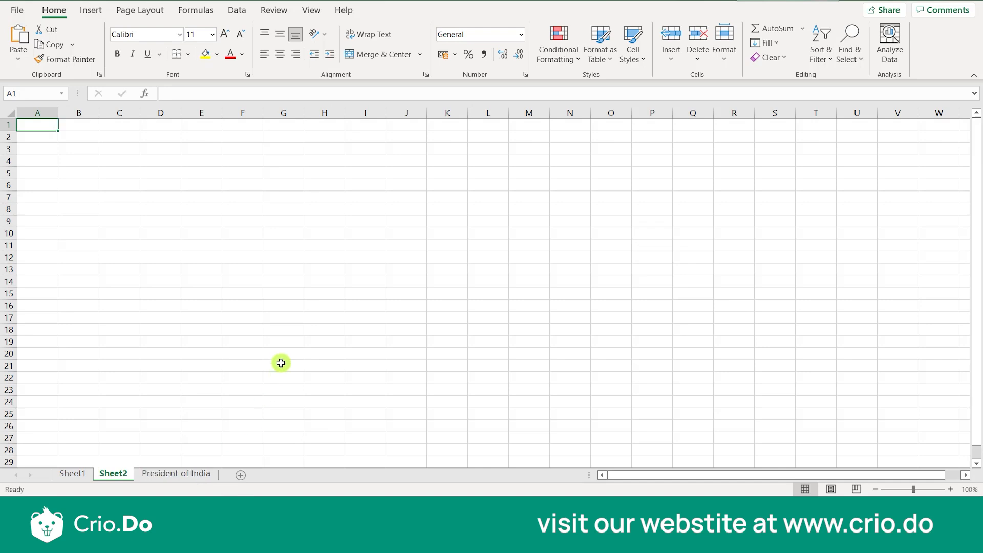
pyautogui.scroll(4, 205, 293)
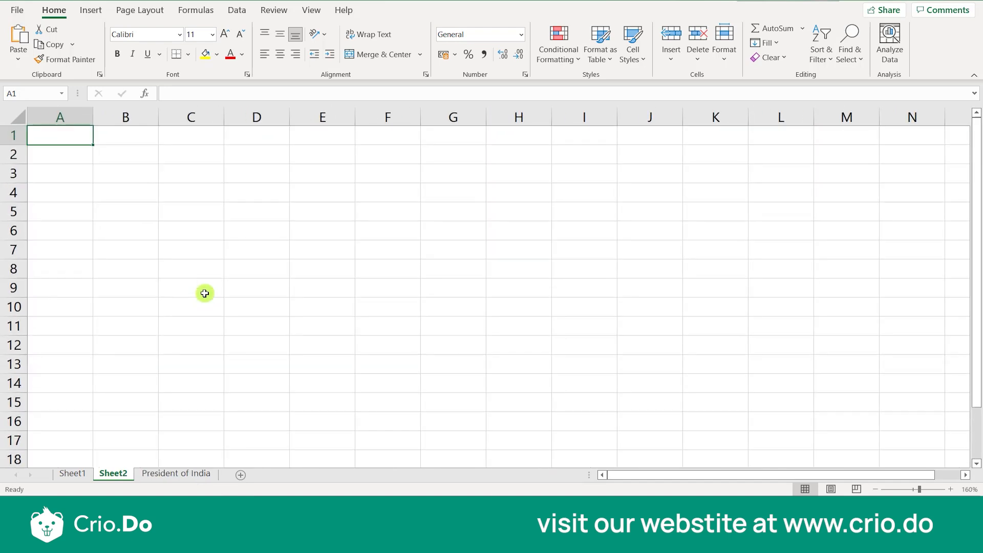
# - Enter some filler text in cell C6 of the new sheet and clear the range B5:D8
pyautogui.click(180, 239)
pyautogui.write('fdjdj')
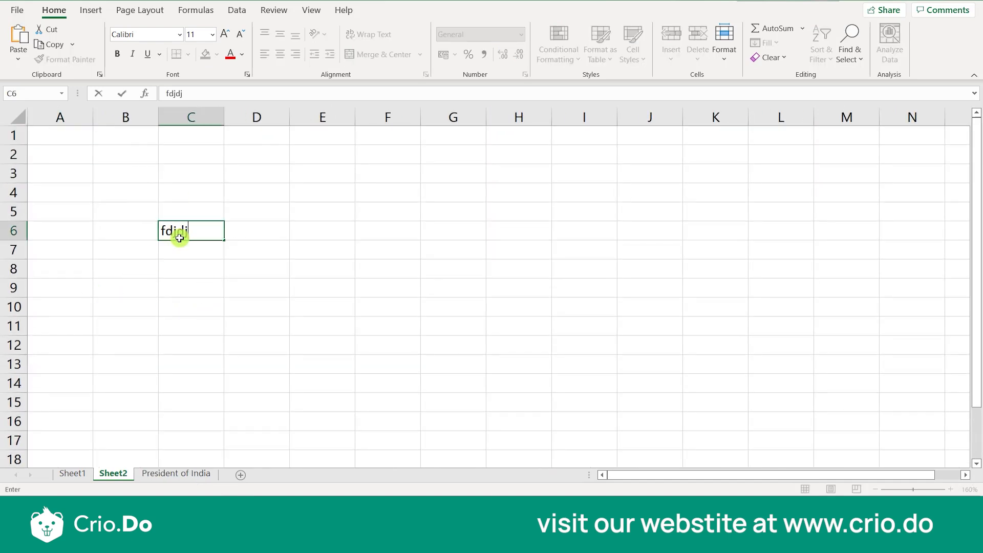
pyautogui.write('jd')
pyautogui.click(265, 230)
pyautogui.moveTo(143, 206); pyautogui.dragTo(237, 263)
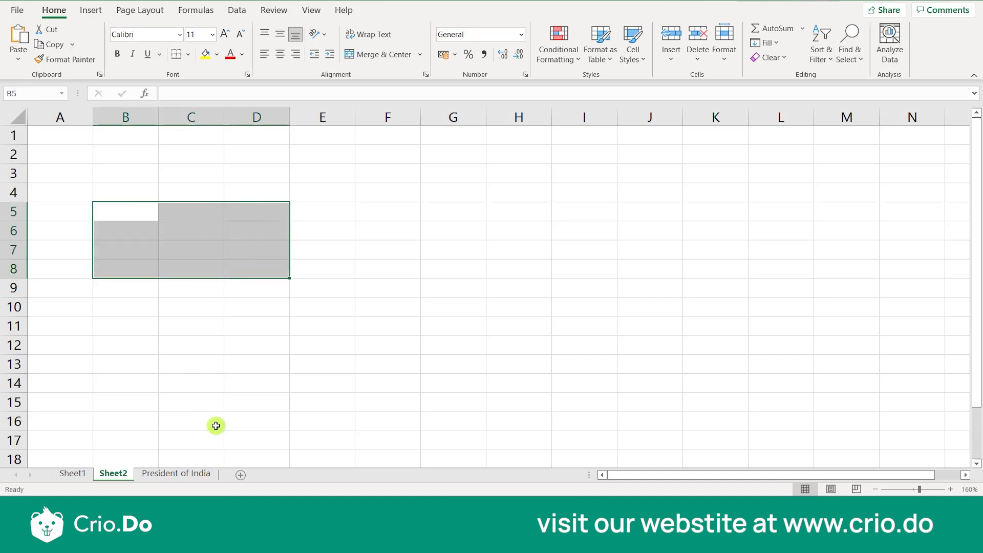
# - Insert another worksheet before Sheet2 and check the order of Sheet1, Sheet3 and Sheet2
pyautogui.click(660, 70)
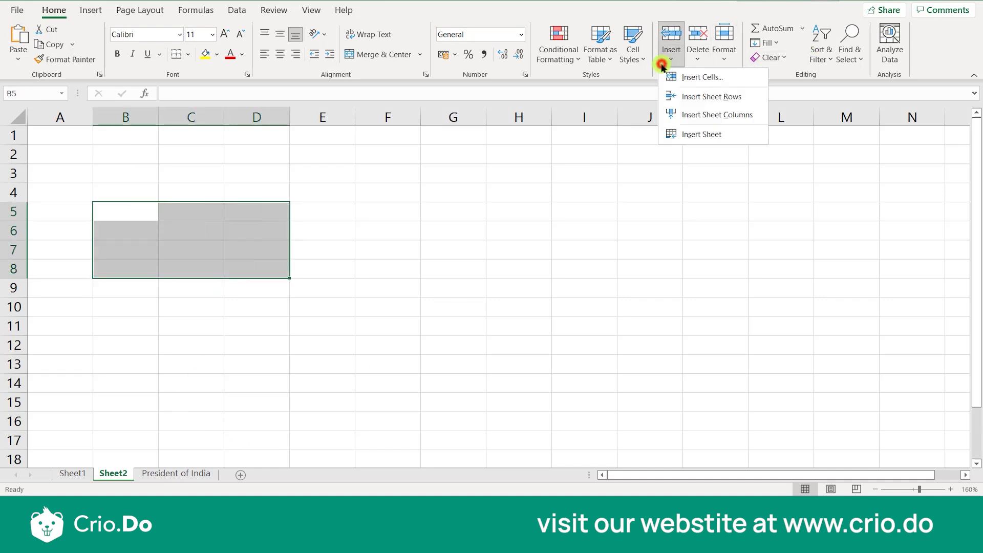
pyautogui.click(698, 133)
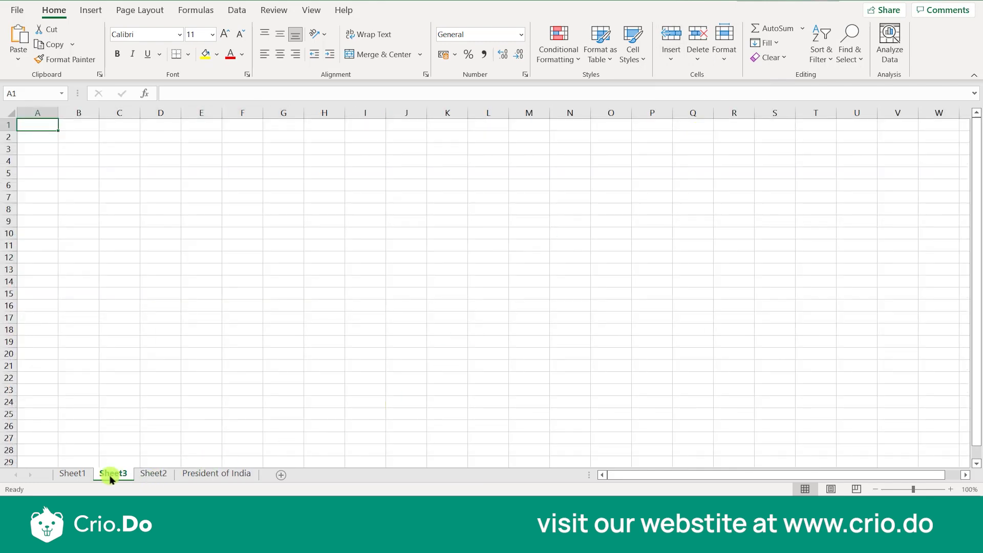
pyautogui.click(78, 478)
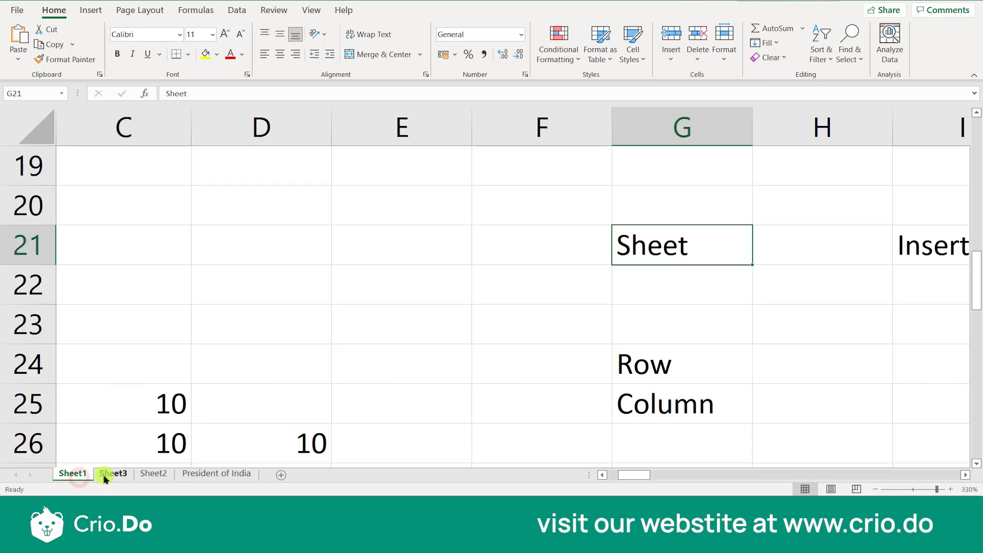
pyautogui.click(123, 474)
pyautogui.click(163, 476)
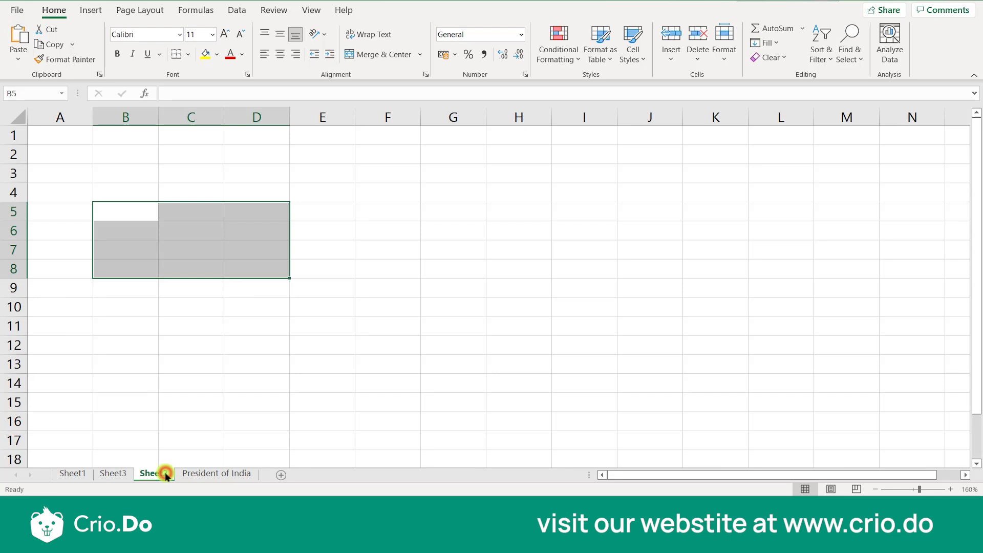
# - Review the insert options for cell D5 on Sheet2 and close them without inserting anything
pyautogui.click(330, 401)
pyautogui.click(229, 319)
pyautogui.click(246, 215)
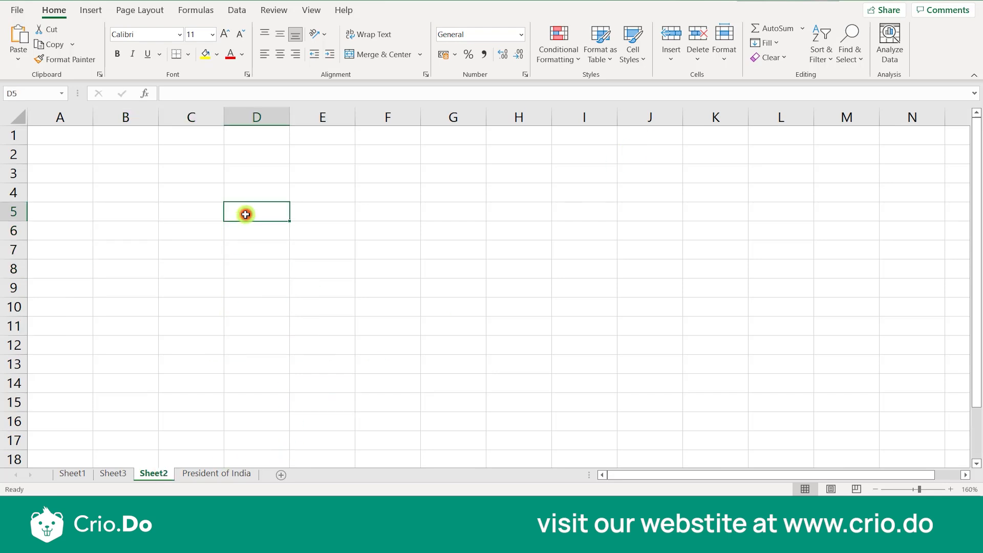
pyautogui.rightClick(245, 215)
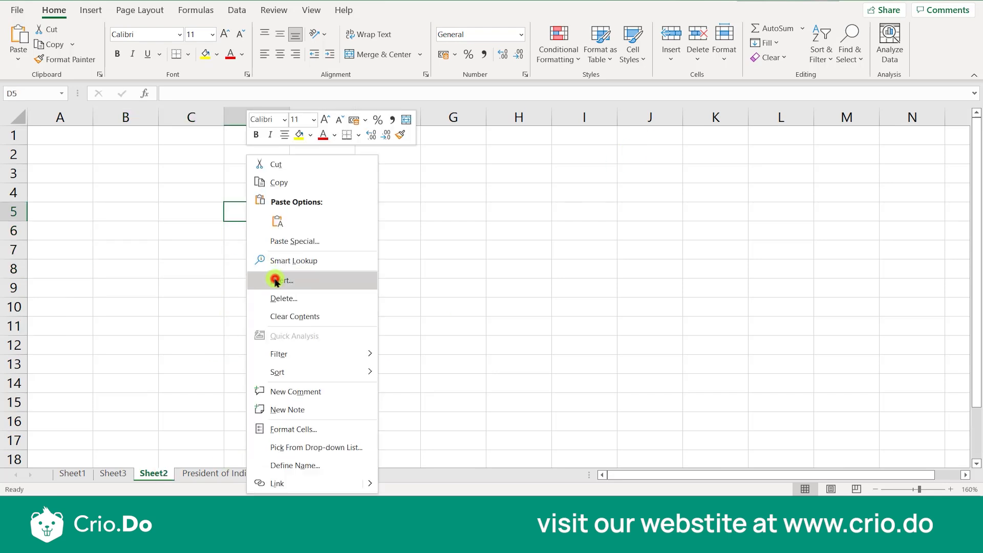
pyautogui.click(274, 278)
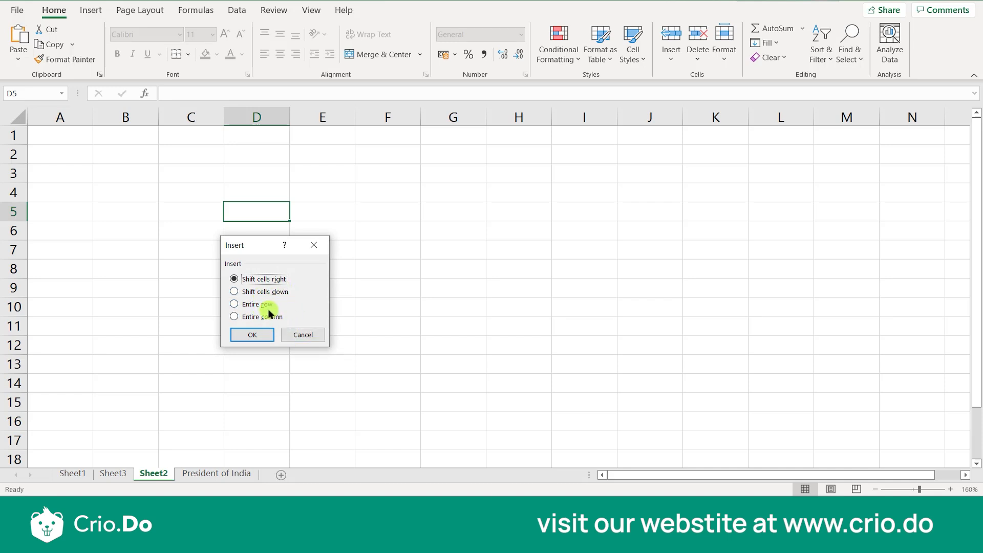
pyautogui.click(293, 334)
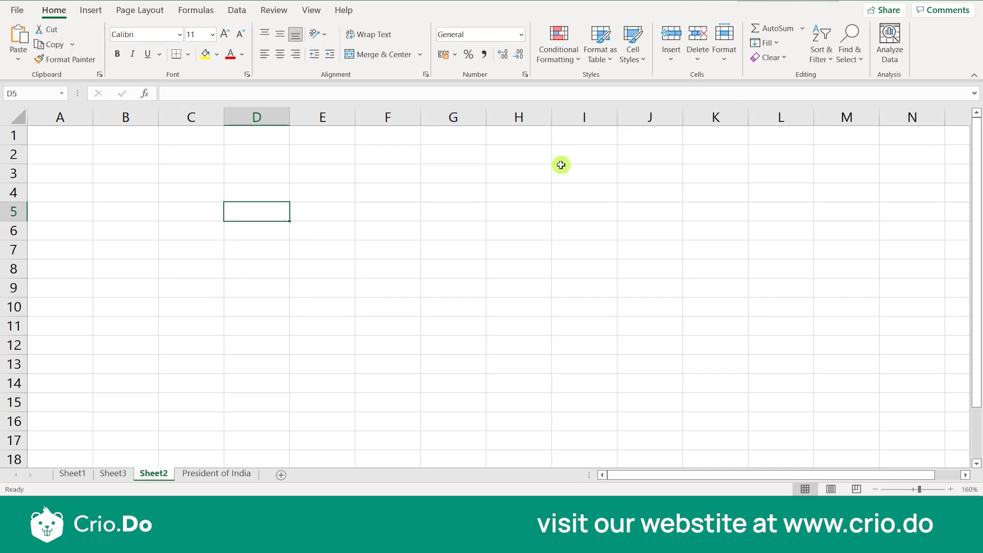
pyautogui.click(673, 64)
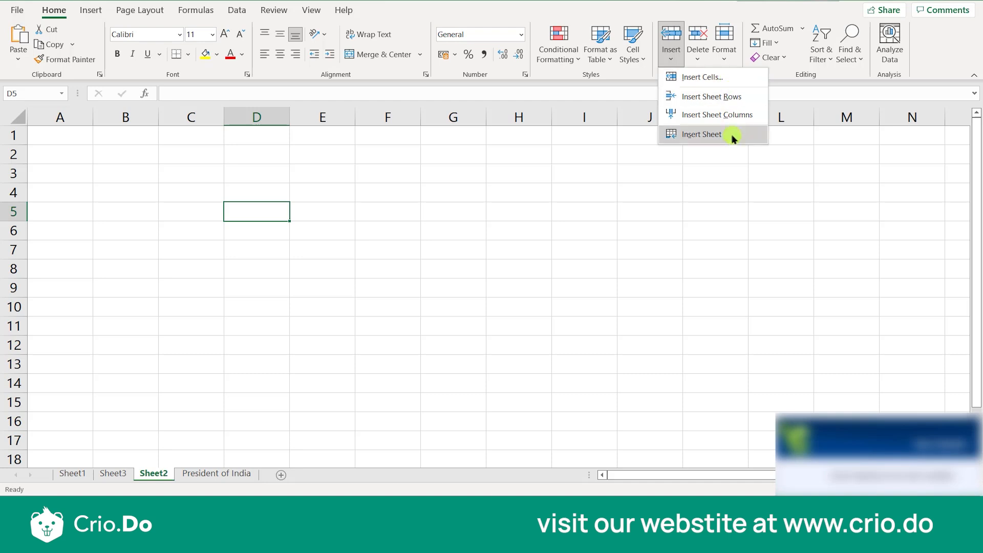
pyautogui.click(512, 306)
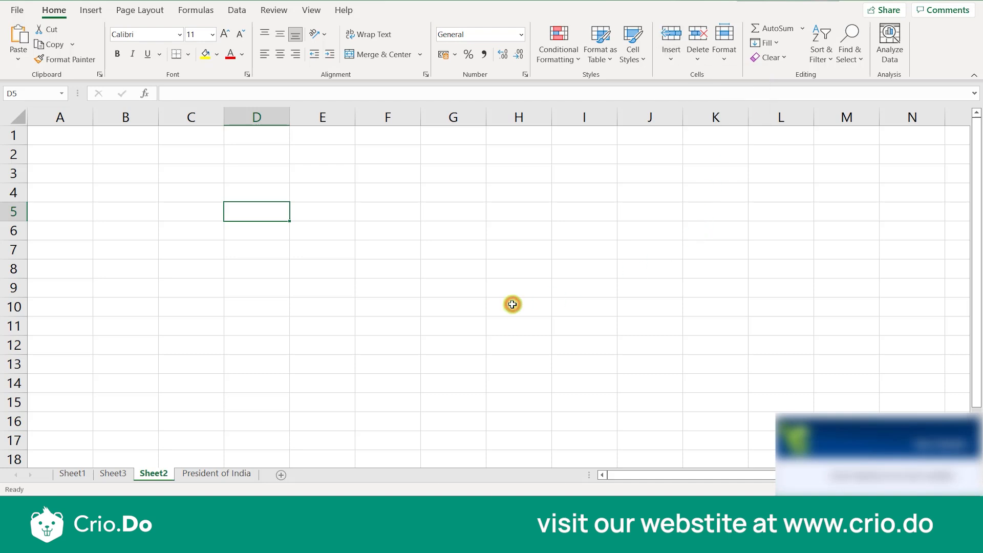
pyautogui.click(487, 330)
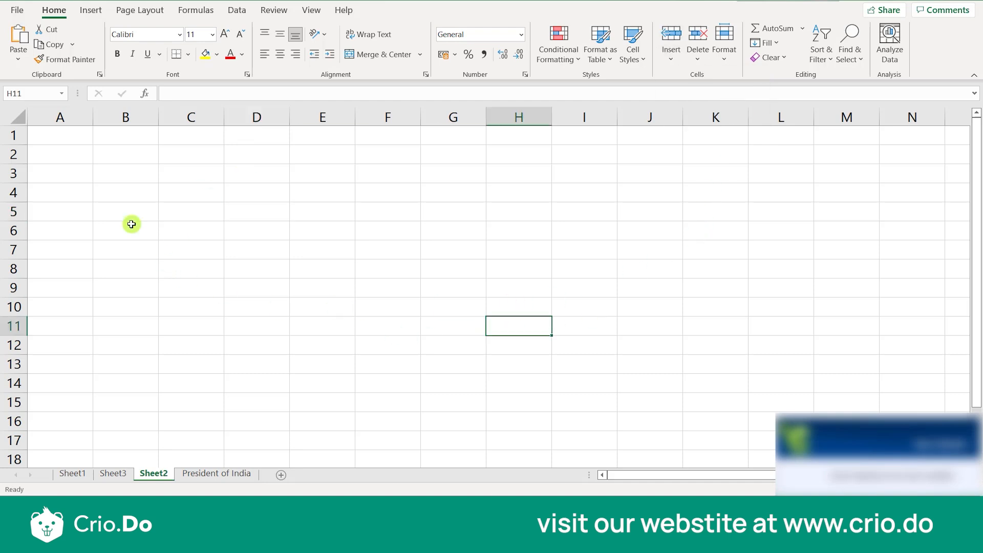
pyautogui.click(311, 331)
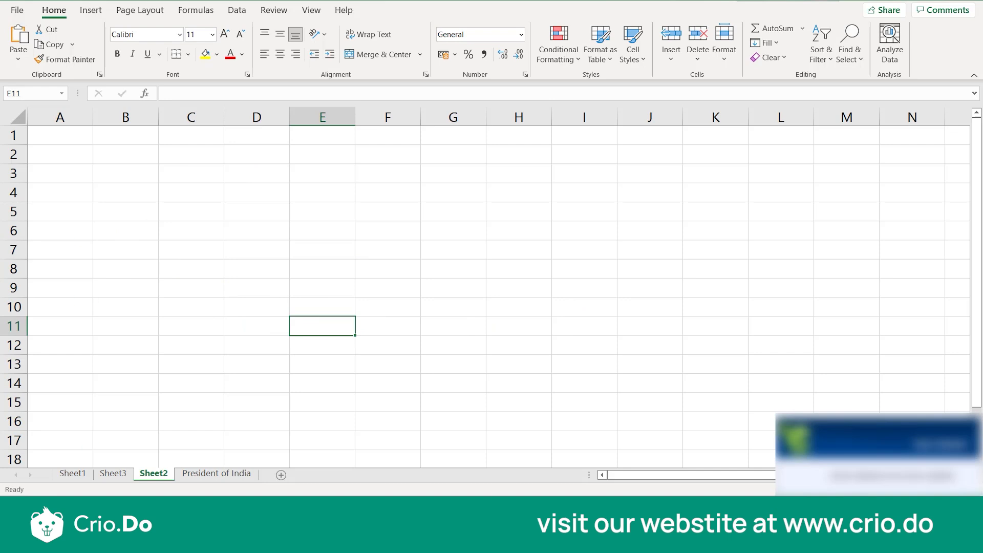
# - Insert five blank rows at once above row 21 on Sheet1, based on rows 21 to 25
pyautogui.click(74, 479)
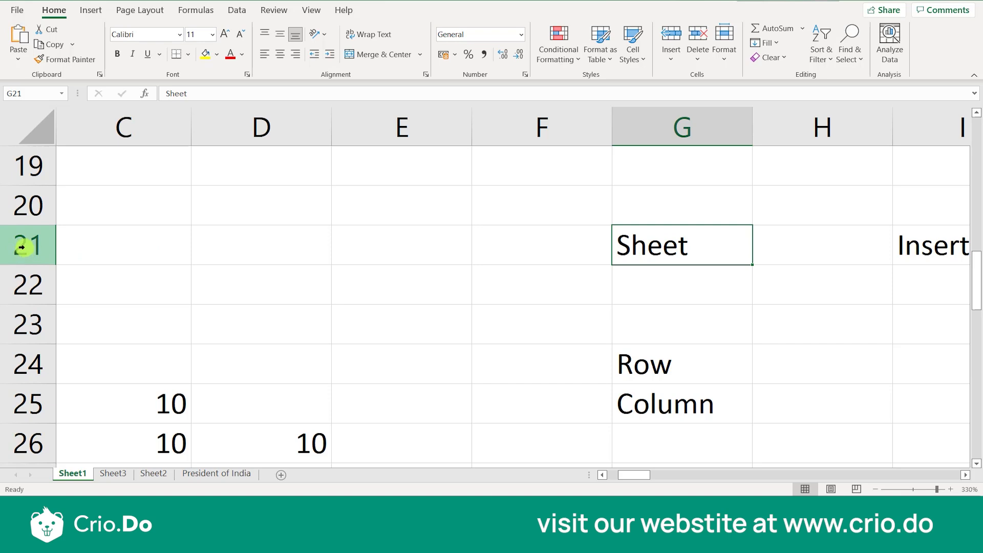
pyautogui.moveTo(22, 247); pyautogui.dragTo(33, 402)
pyautogui.rightClick(32, 336)
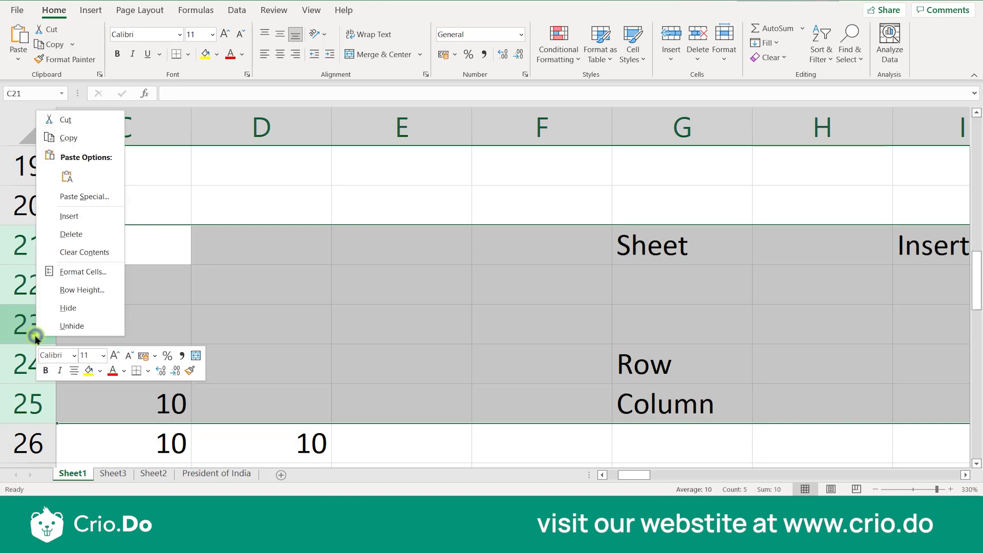
pyautogui.click(80, 224)
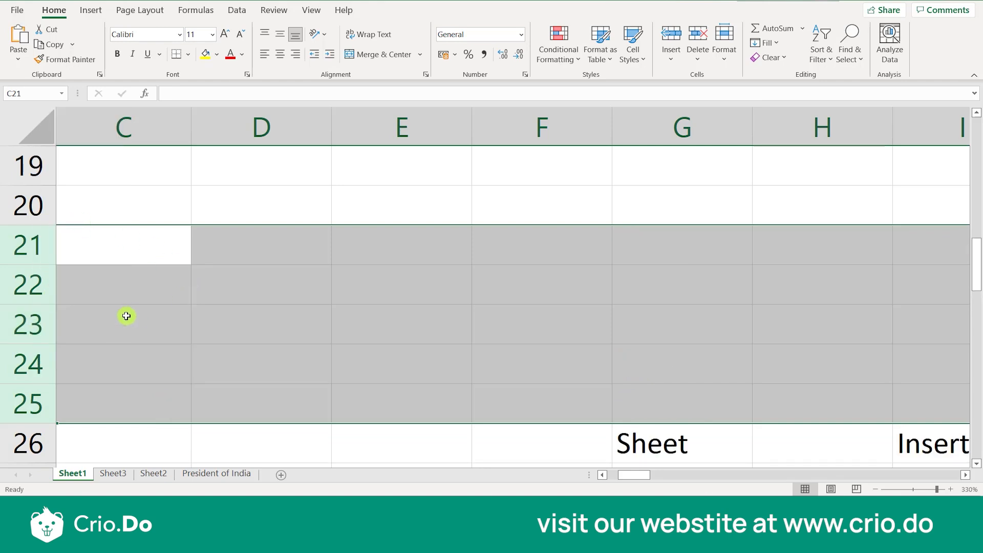
# - Insert two blank columns at once before column D, based on columns D and E
pyautogui.scroll(-1, 127, 316)
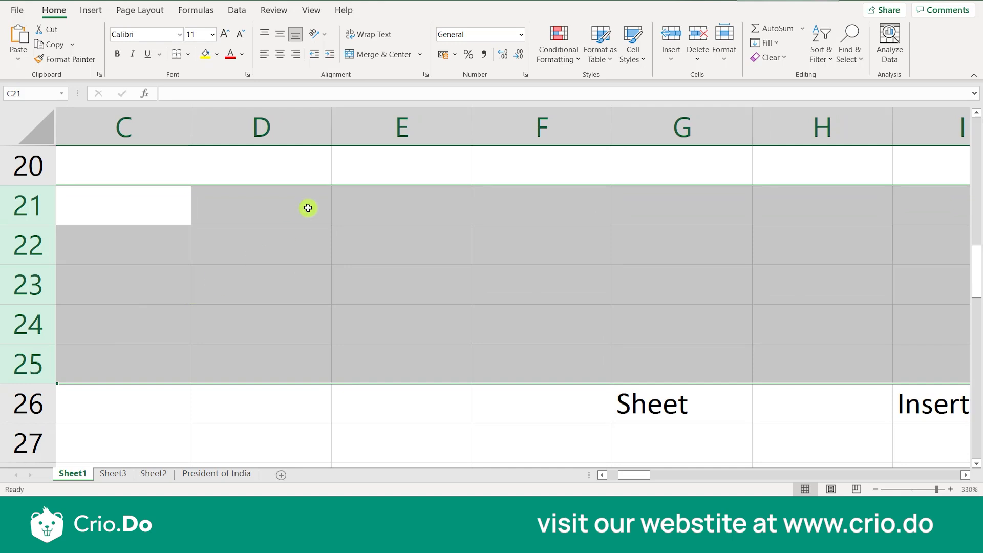
pyautogui.moveTo(280, 128); pyautogui.dragTo(367, 137)
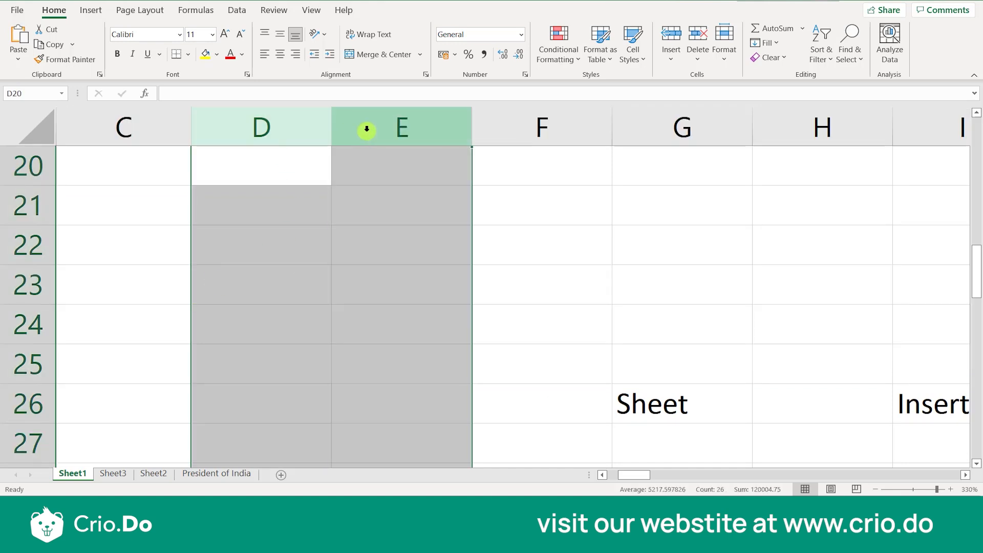
pyautogui.rightClick(367, 137)
pyautogui.click(406, 244)
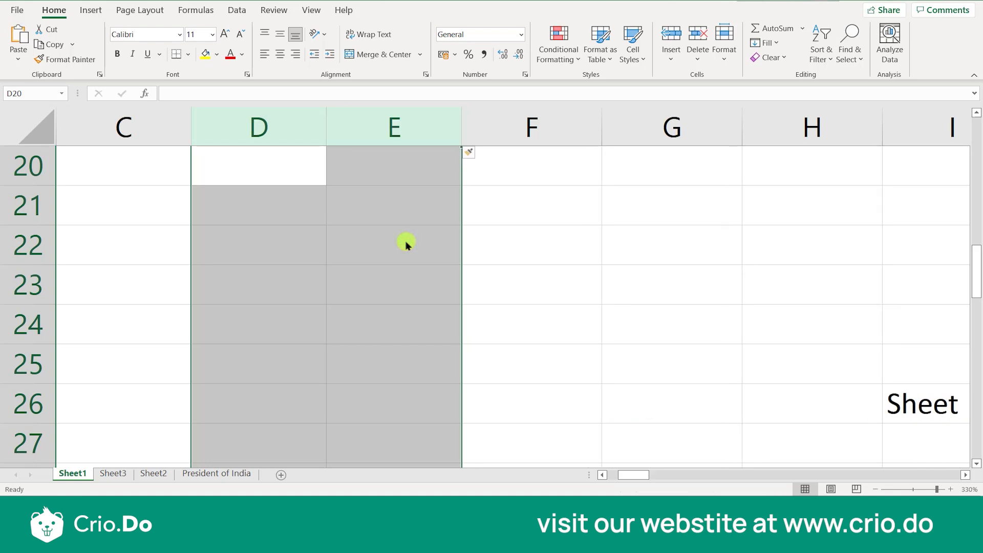
pyautogui.click(466, 255)
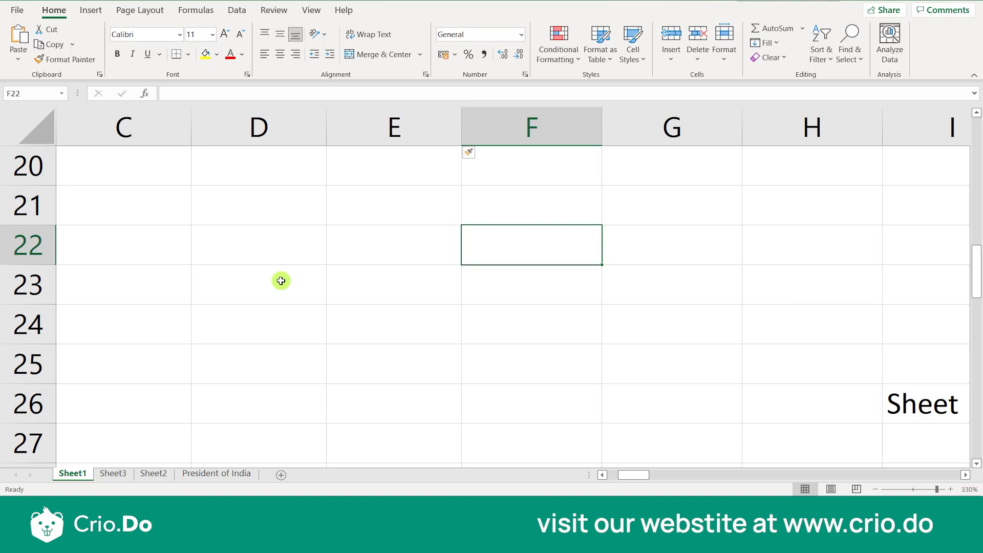
# - Insert one blank row above row 23 on Sheet1
pyautogui.click(22, 285)
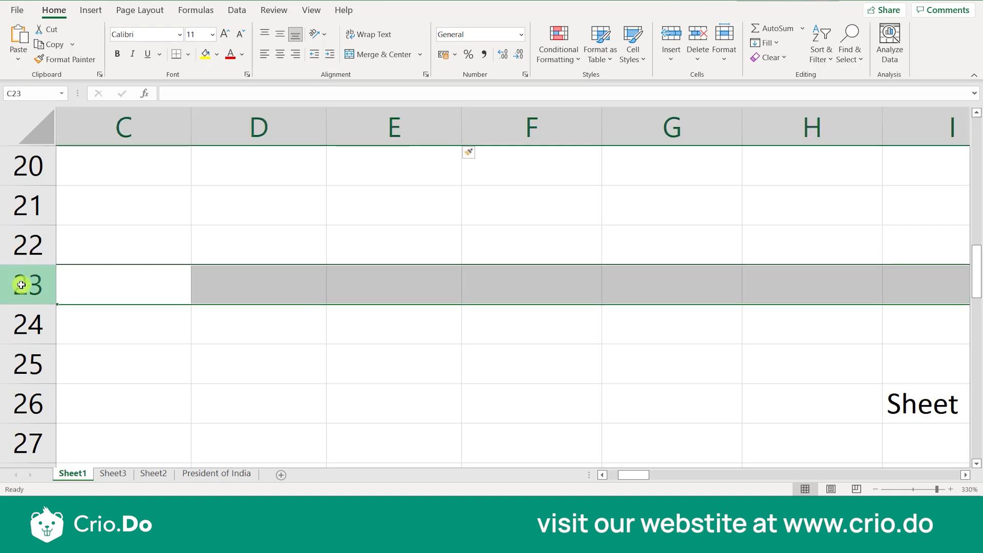
pyautogui.rightClick(22, 286)
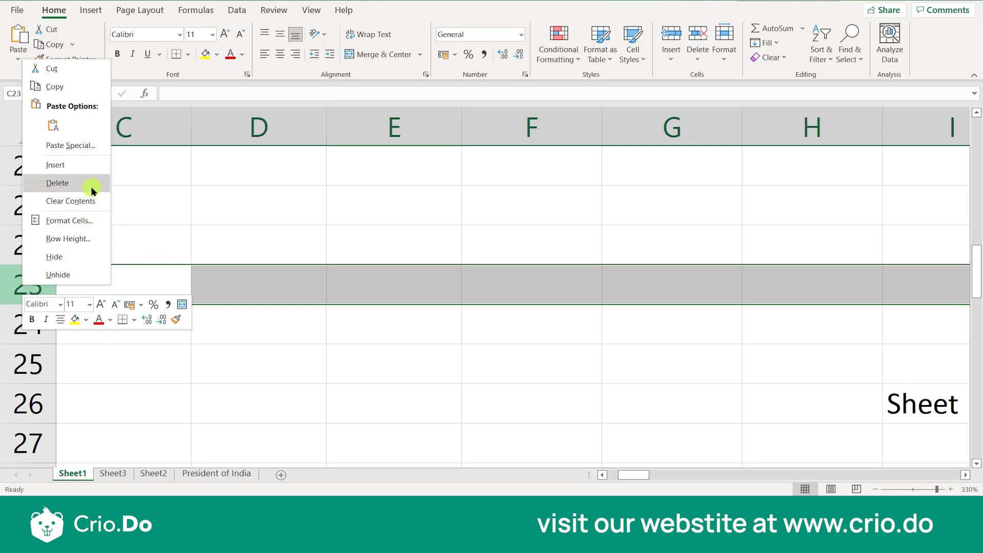
pyautogui.click(82, 165)
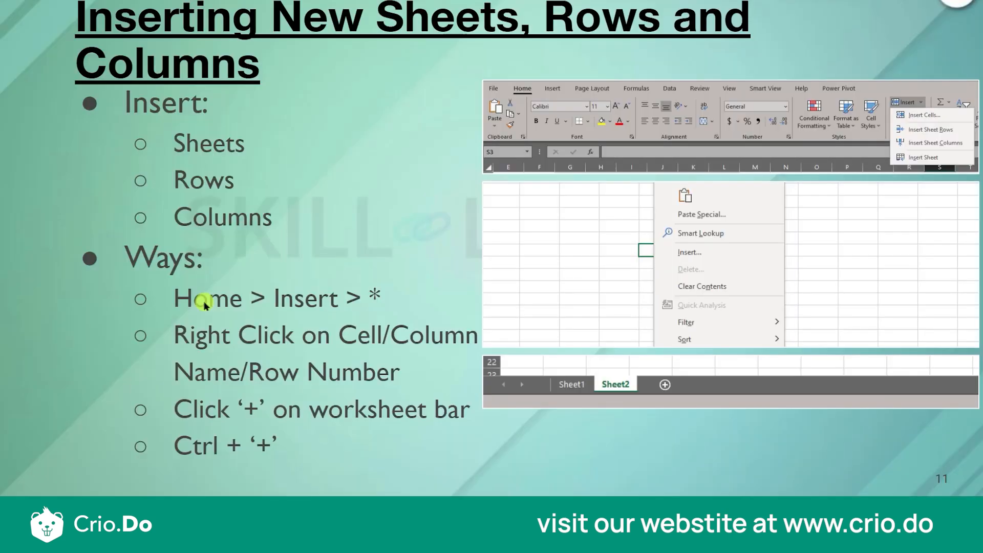
pyautogui.press('Right')
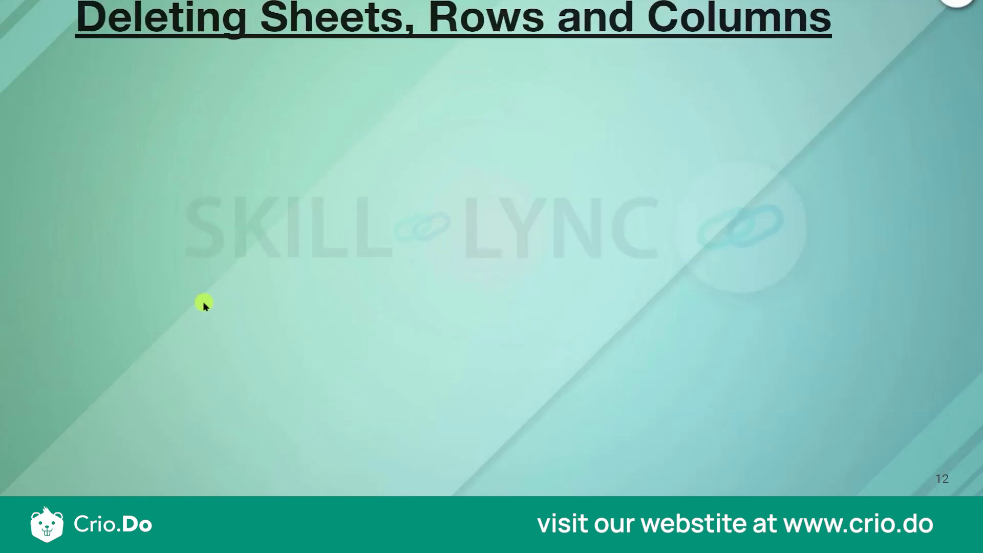
pyautogui.press('Right')
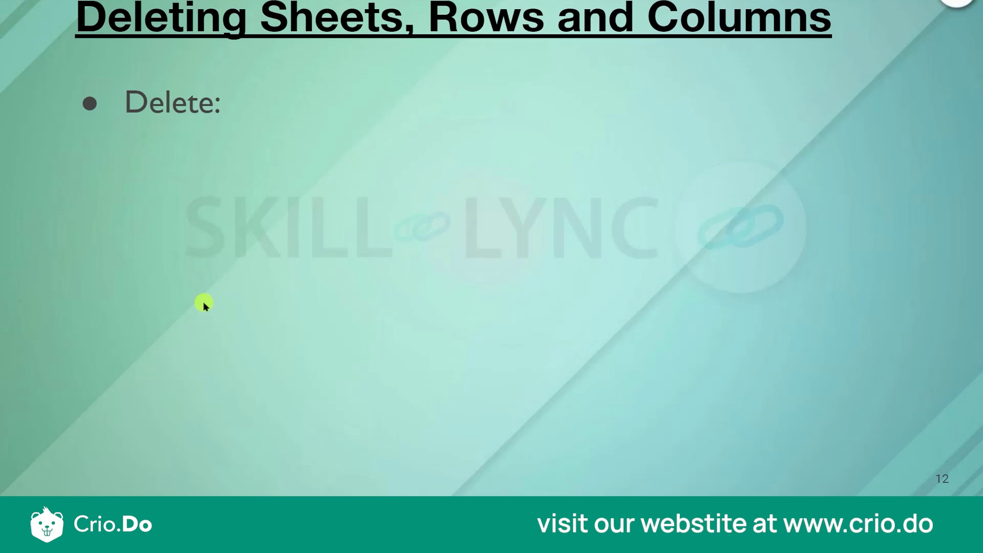
pyautogui.press('Right')
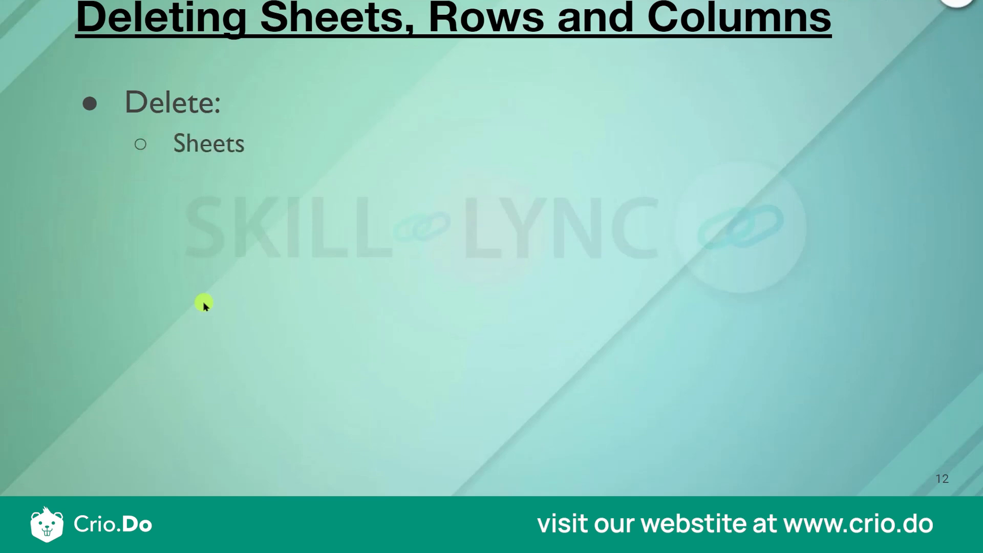
pyautogui.press('Right')
pyautogui.press('Right')
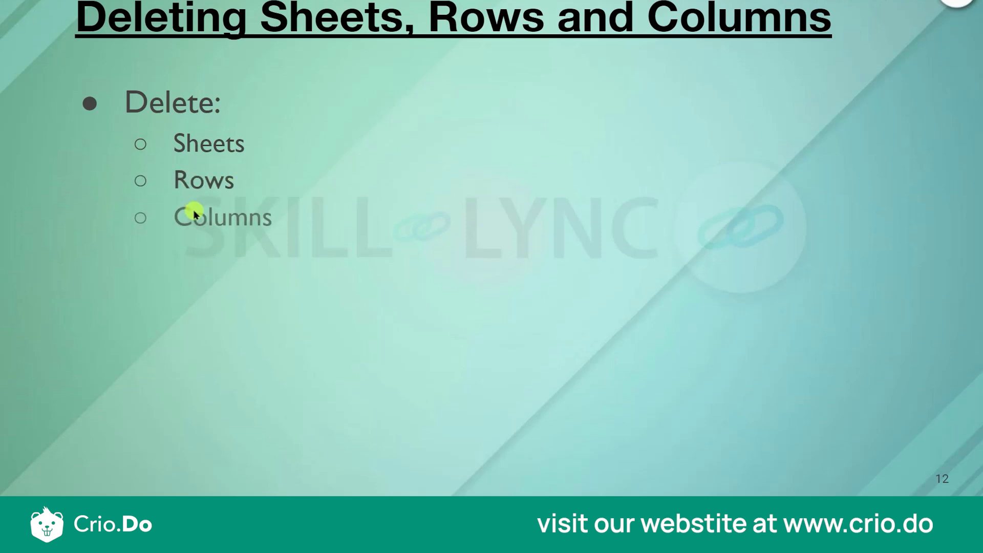
pyautogui.press('Right')
pyautogui.press('Right')
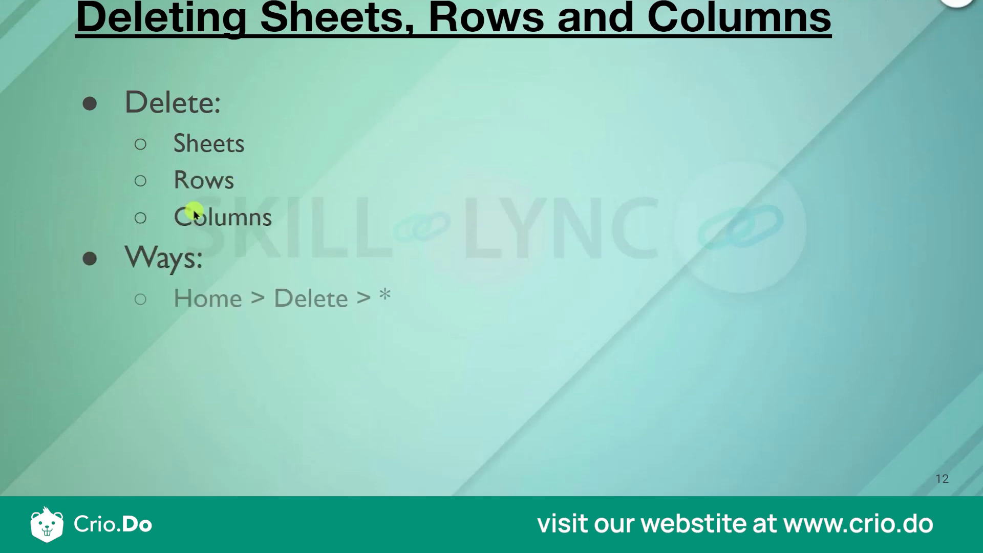
pyautogui.press('Right')
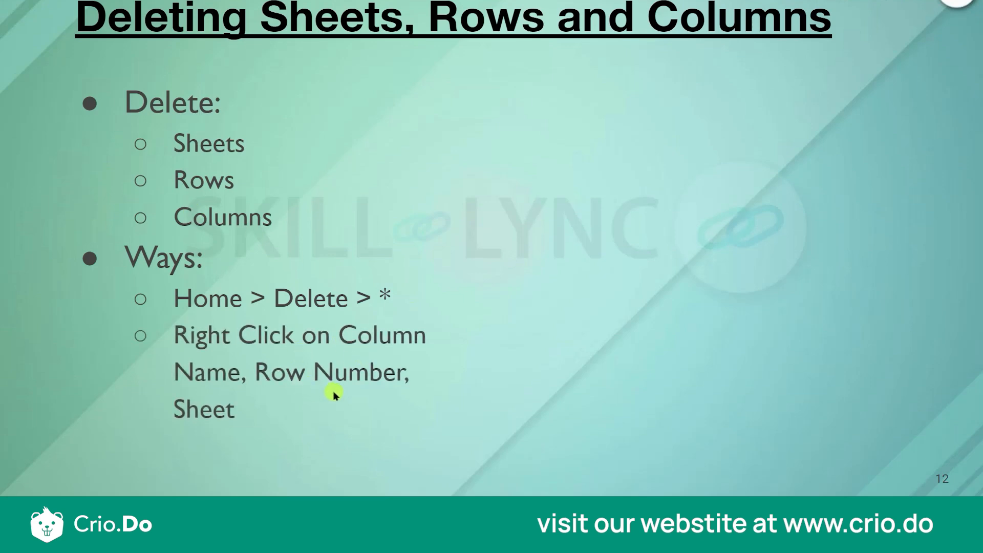
pyautogui.press('Right')
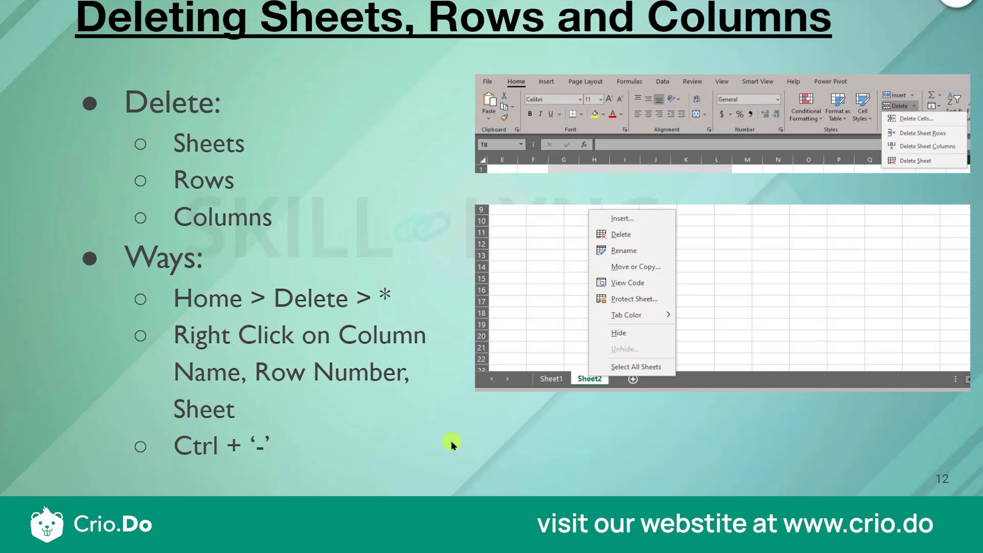
# - Return to the Excel workbook and delete blank rows 28 and 29 between the Sheet and Row labels on Sheet1
pyautogui.hotkey('alt', 'Tab')
pyautogui.click(428, 354)
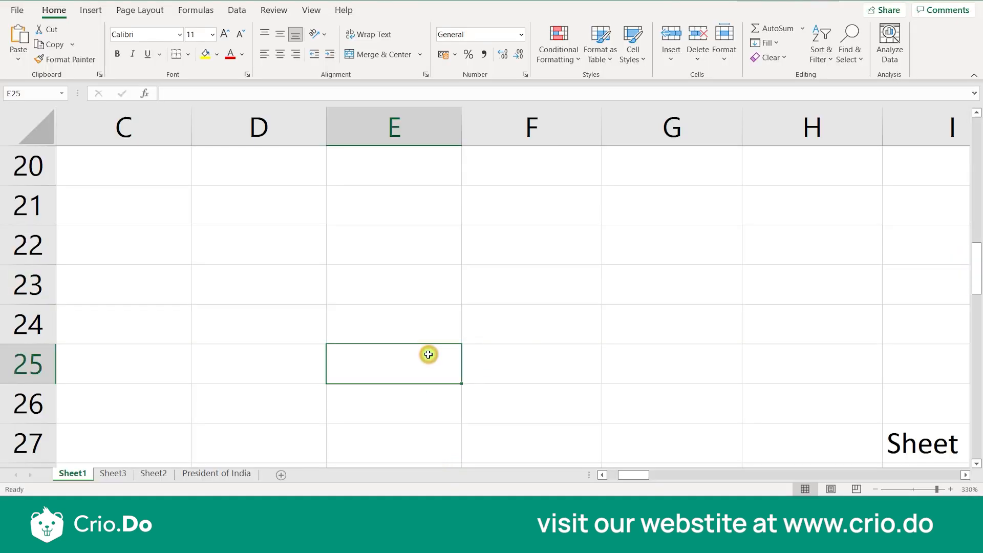
pyautogui.click(195, 312)
pyautogui.click(328, 255)
pyautogui.click(459, 191)
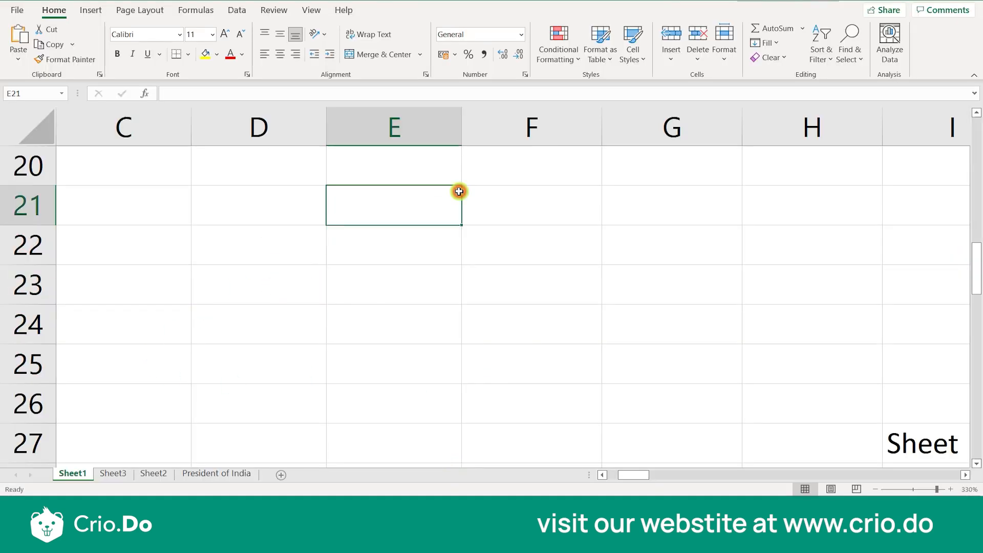
pyautogui.scroll(-1, 318, 208)
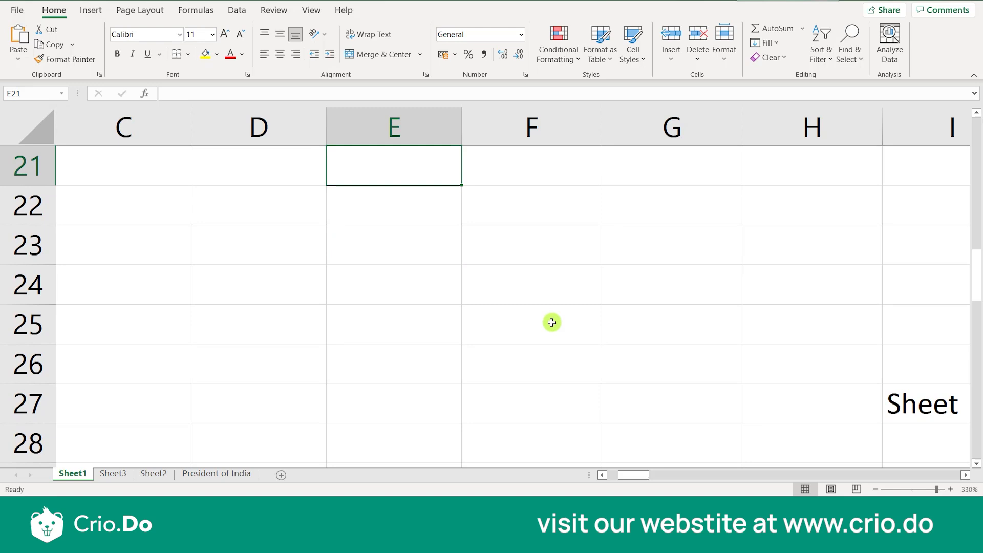
pyautogui.press('Right')
pyautogui.press('Right')
pyautogui.press('Right')
pyautogui.press('Down')
pyautogui.press('Down')
pyautogui.press('Down')
pyautogui.press('Down')
pyautogui.press('Down')
pyautogui.press('Right')
pyautogui.press('Right')
pyautogui.press('Down')
pyautogui.press('Down')
pyautogui.press('Down')
pyautogui.press('Down')
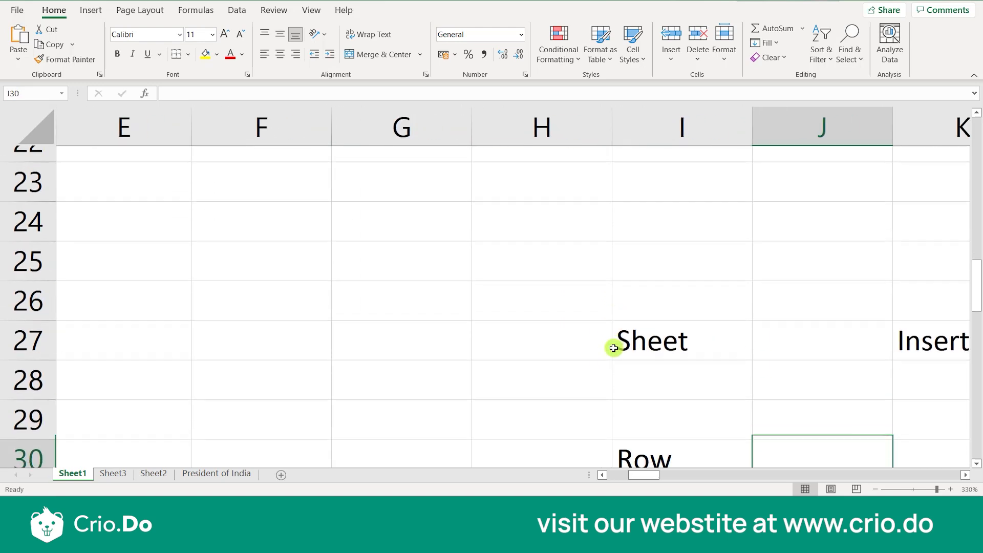
pyautogui.press('Down')
pyautogui.press('Down')
pyautogui.press('Down')
pyautogui.click(622, 244)
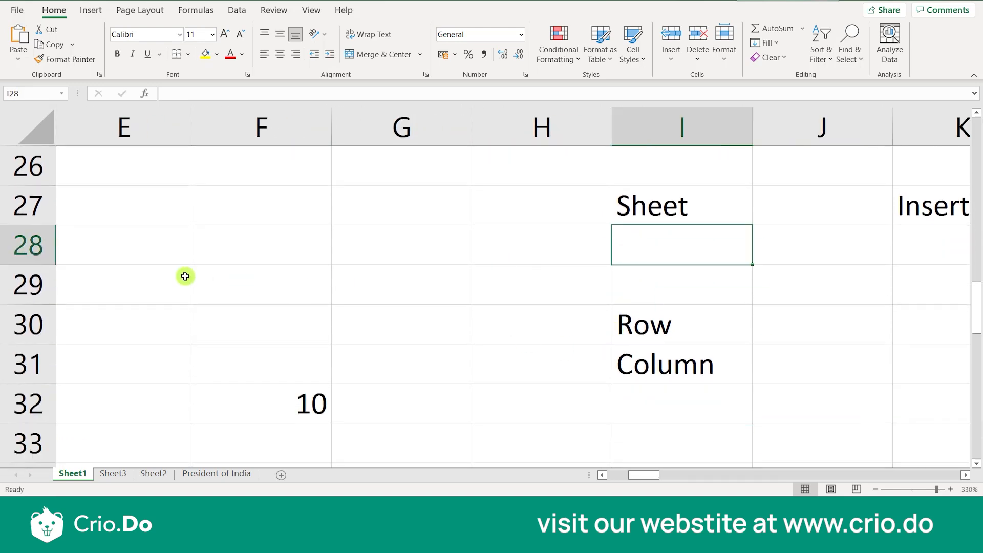
pyautogui.moveTo(45, 244); pyautogui.dragTo(53, 291)
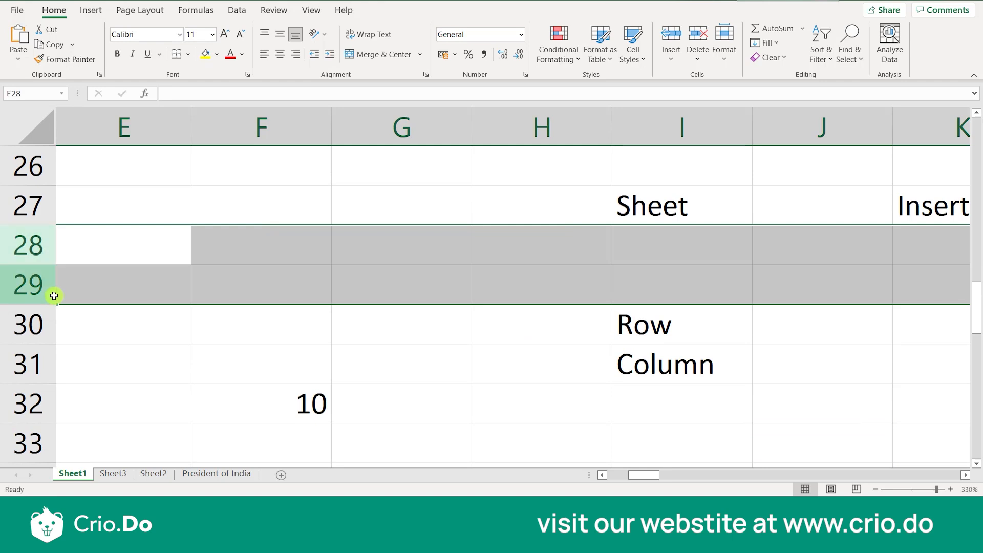
pyautogui.rightClick(35, 251)
pyautogui.click(67, 373)
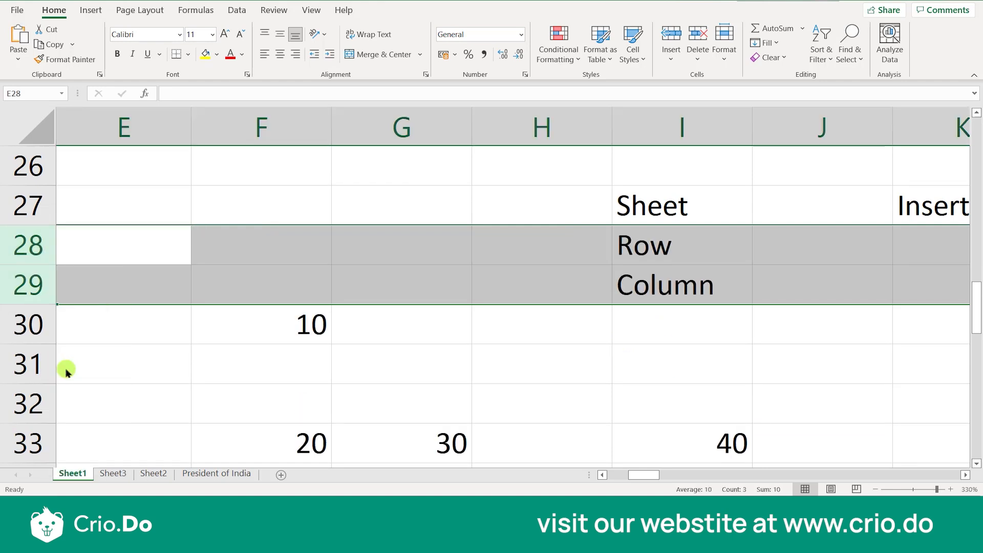
pyautogui.click(720, 261)
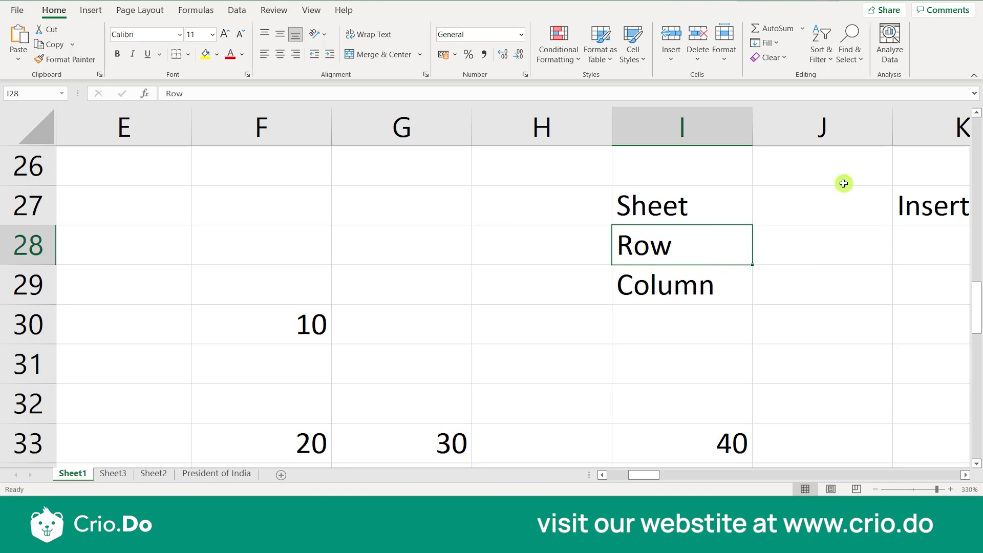
# - Delete the blank column J between the Sheet and Insert labels on Sheet1
pyautogui.click(821, 125)
pyautogui.click(783, 238)
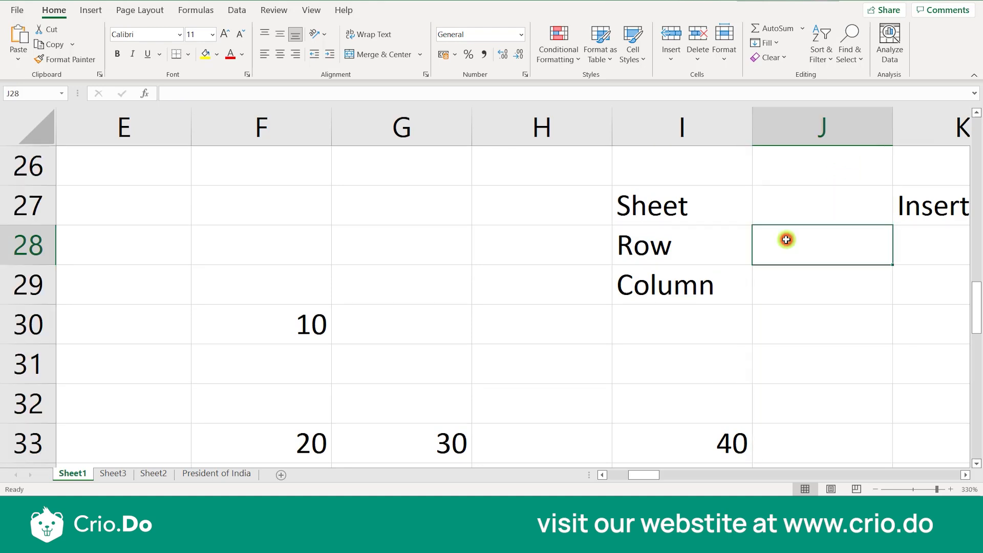
pyautogui.press('Right')
pyautogui.press('Right')
pyautogui.click(582, 133)
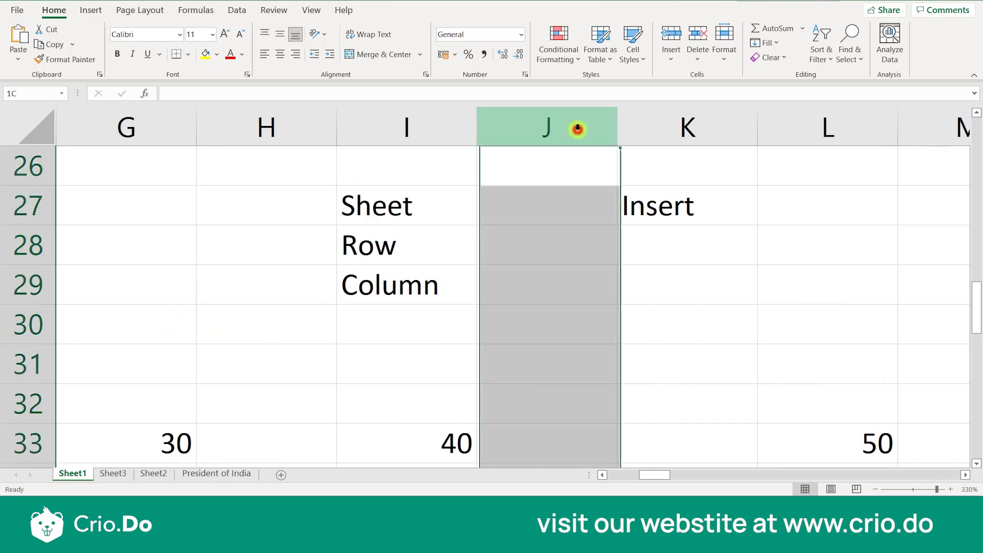
pyautogui.rightClick(551, 131)
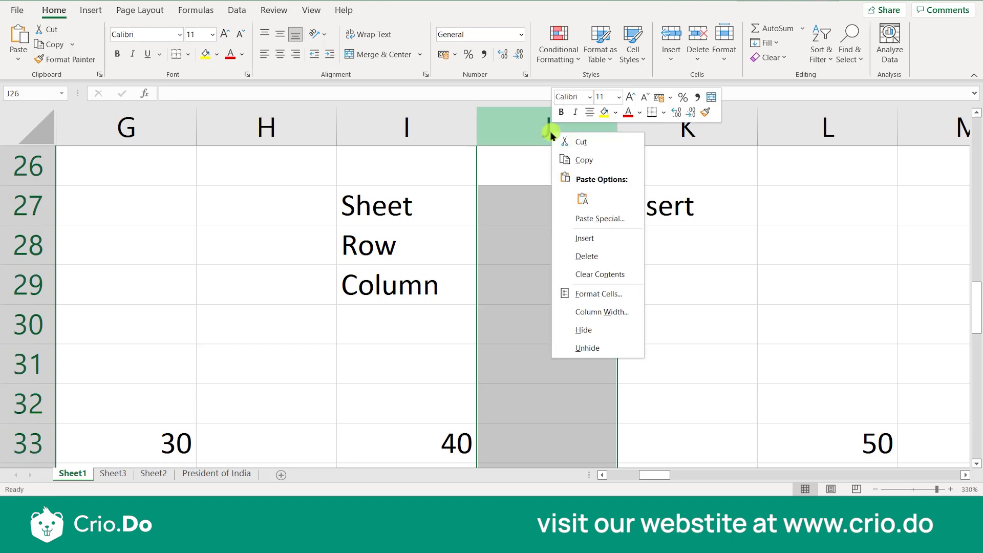
pyautogui.click(594, 257)
pyautogui.click(548, 260)
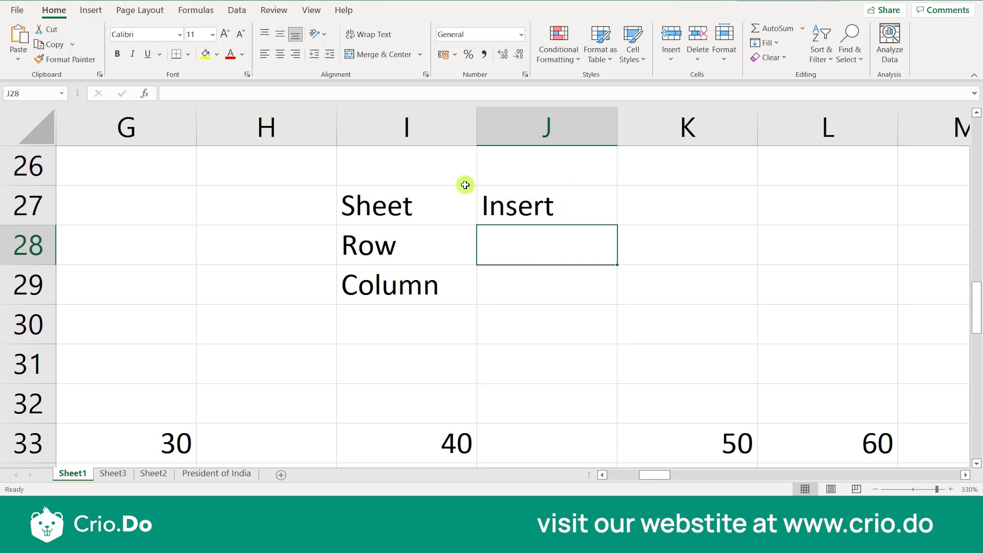
# - Review the delete options for cells, rows, columns and sheets, and close them without deleting anything
pyautogui.click(701, 58)
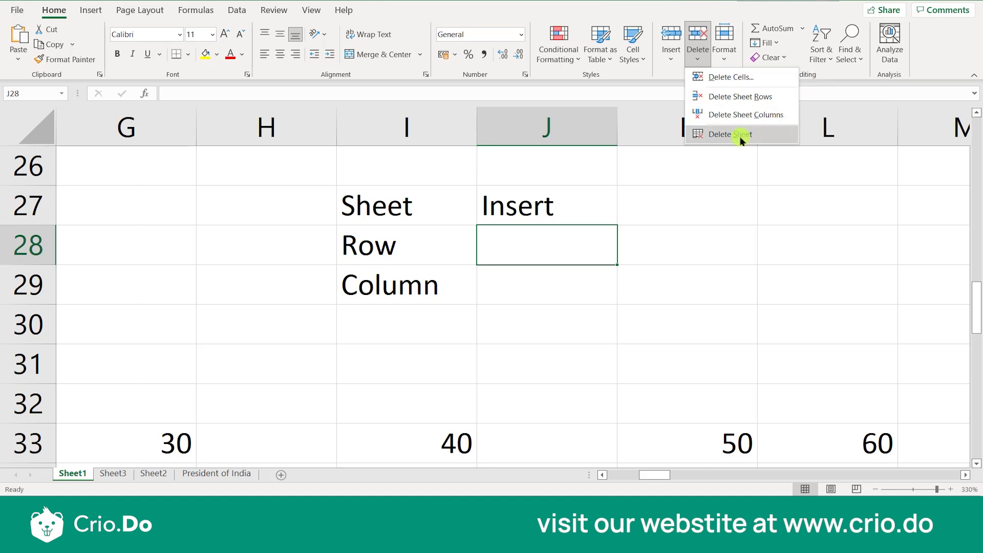
pyautogui.click(549, 252)
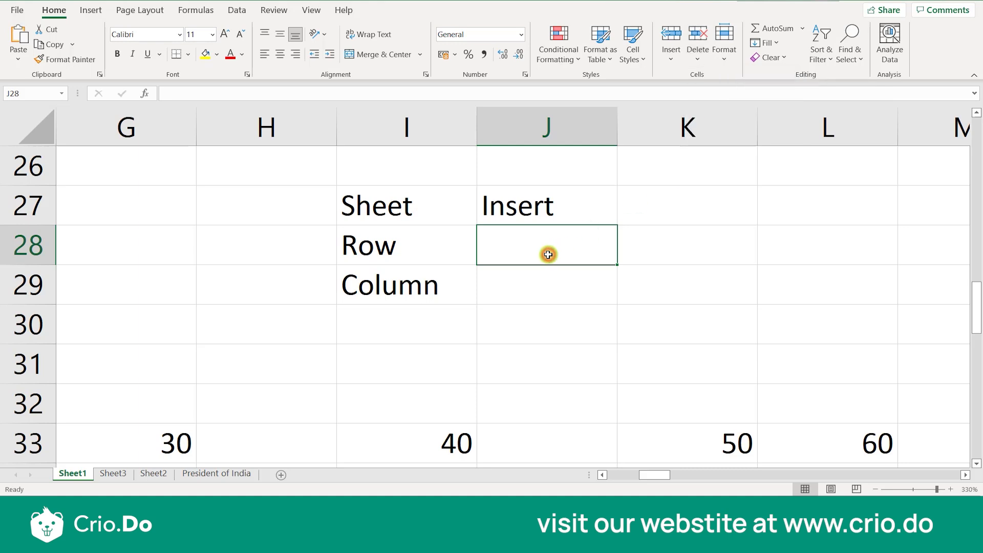
pyautogui.click(410, 270)
# - Delete the blank worksheet Sheet3
pyautogui.click(110, 474)
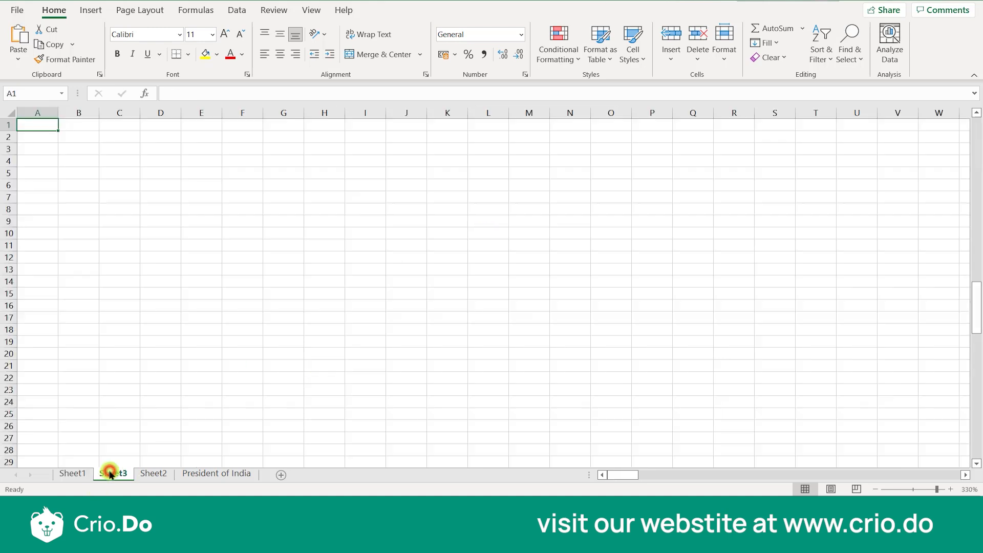
pyautogui.click(700, 61)
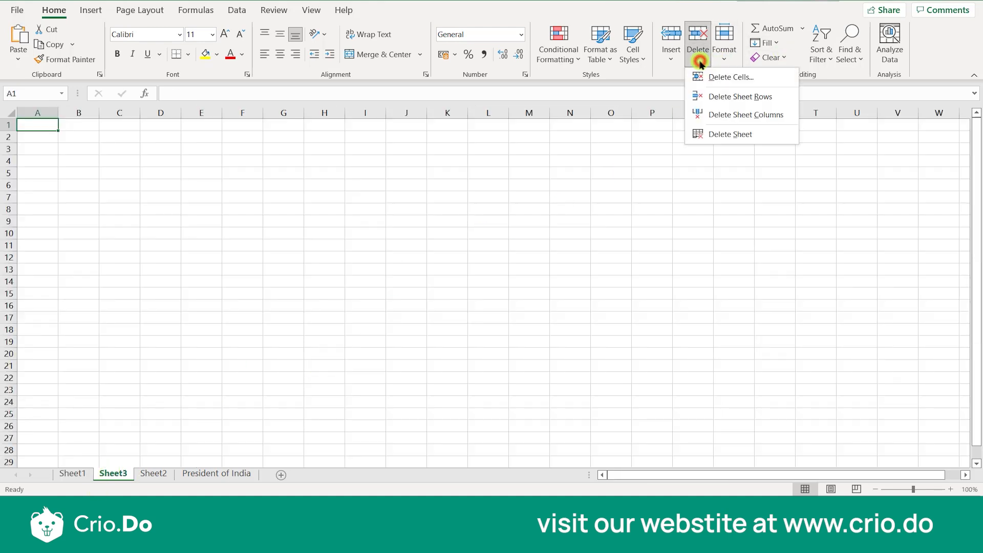
pyautogui.click(709, 134)
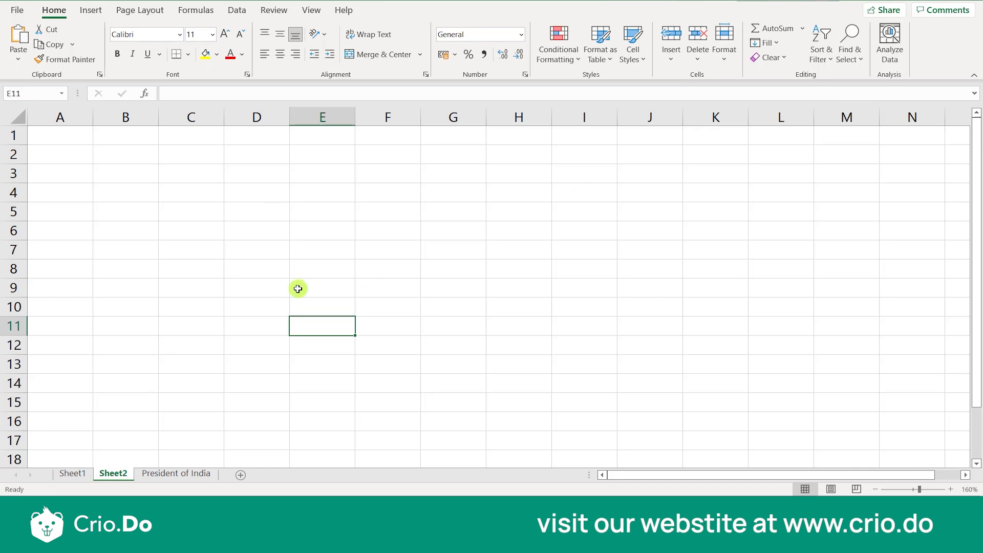
# - Delete Sheet2, confirming its permanent removal, and select cell D12 on the President of India sheet
pyautogui.click(701, 66)
pyautogui.click(721, 135)
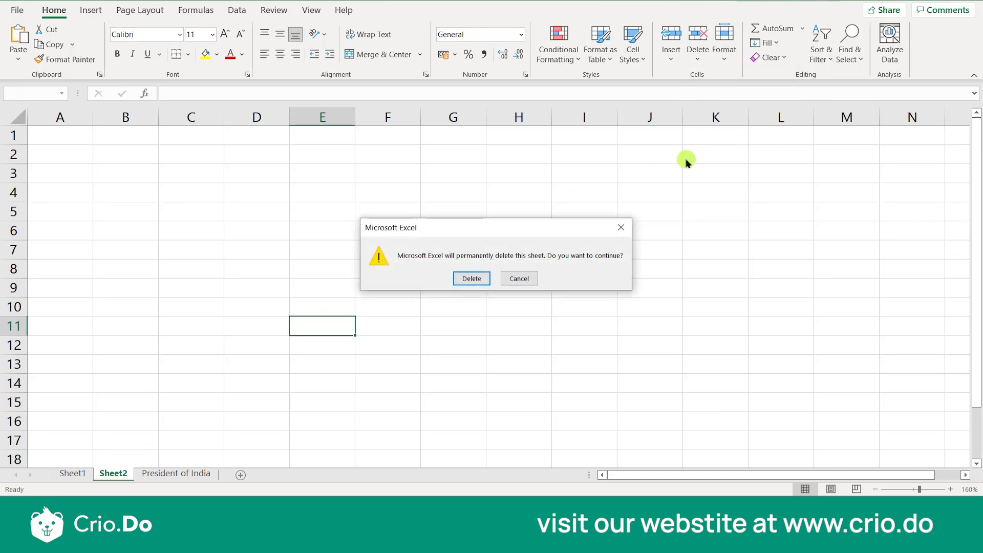
pyautogui.click(472, 278)
pyautogui.click(303, 341)
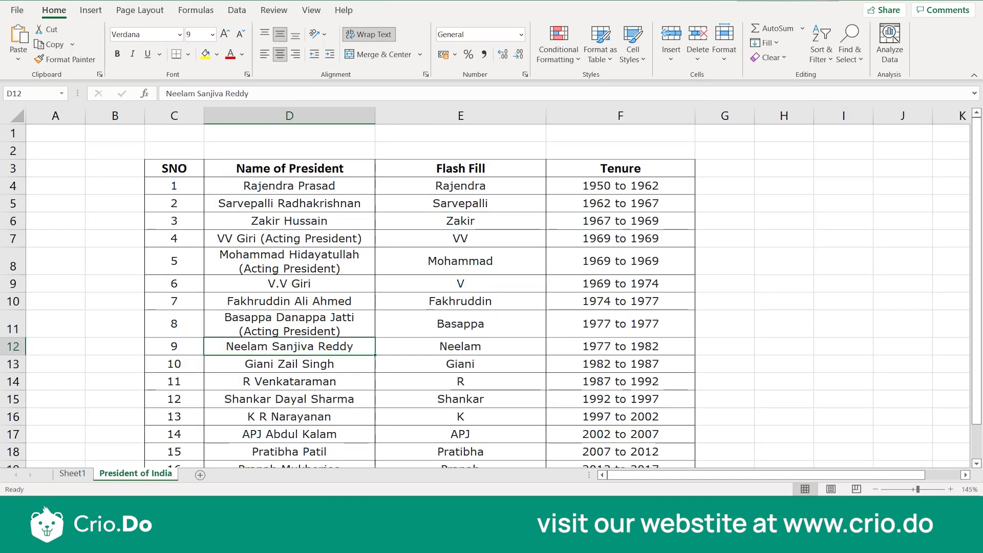
# - Add a new worksheet after President of India and delete it through its sheet options
pyautogui.click(199, 475)
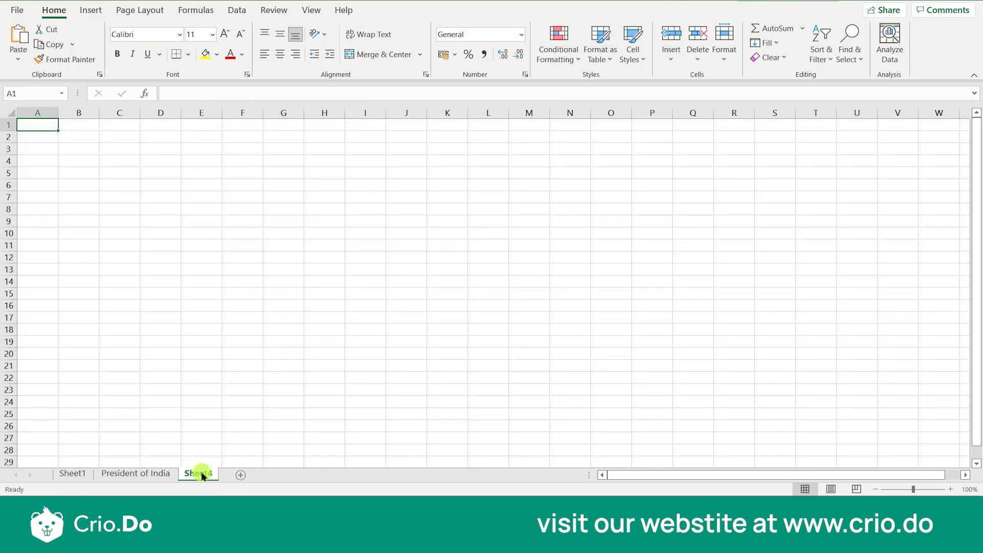
pyautogui.rightClick(202, 475)
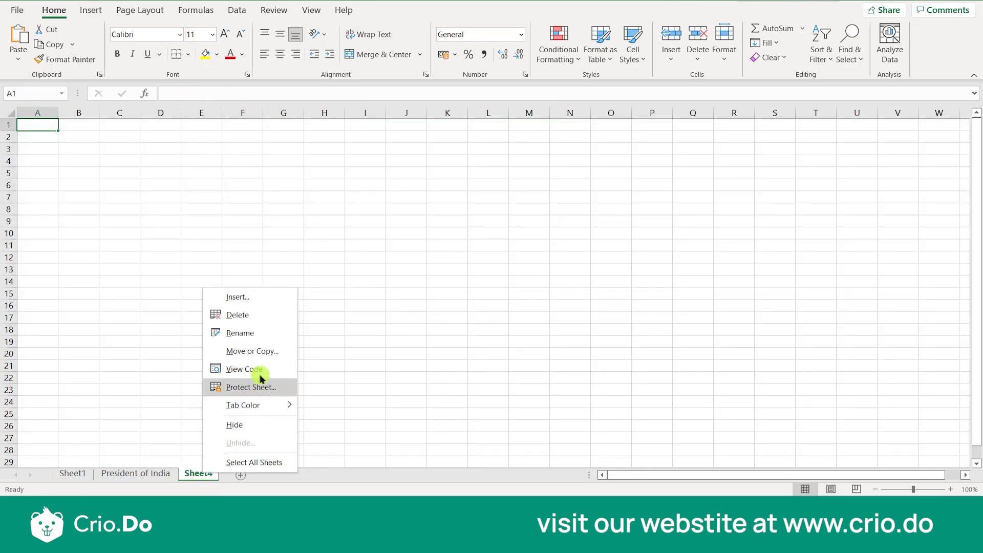
pyautogui.click(255, 319)
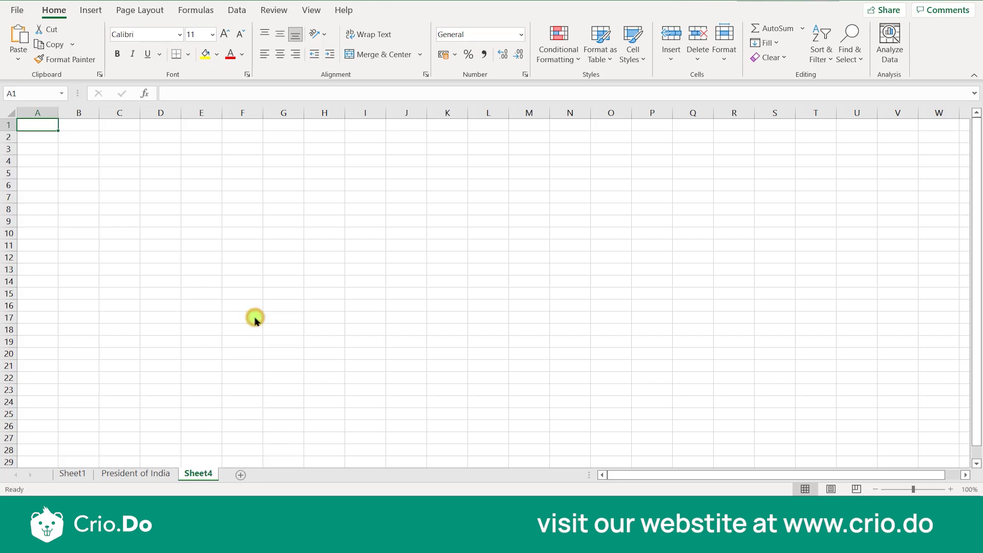
# - Add a new worksheet after President of India and view its sheet options without choosing any
pyautogui.click(198, 475)
pyautogui.rightClick(197, 474)
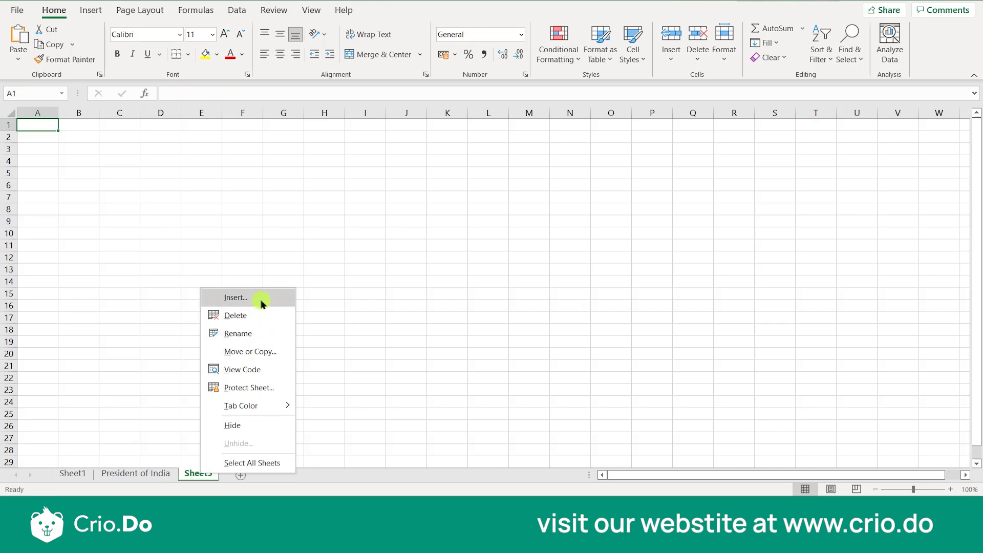
pyautogui.click(93, 314)
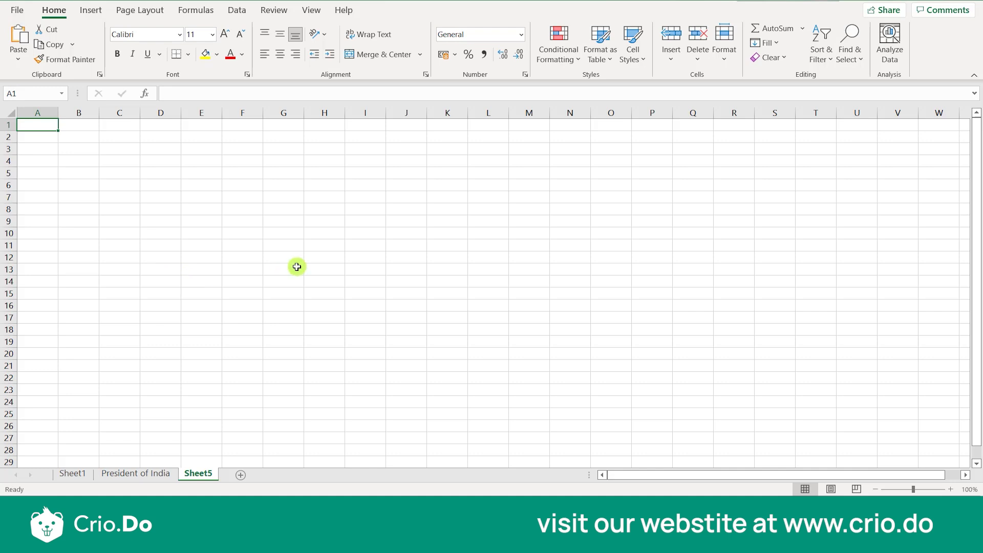
# - Review the delete options without deleting anything, and group President of India with Sheet5 before ungrouping them
pyautogui.click(694, 63)
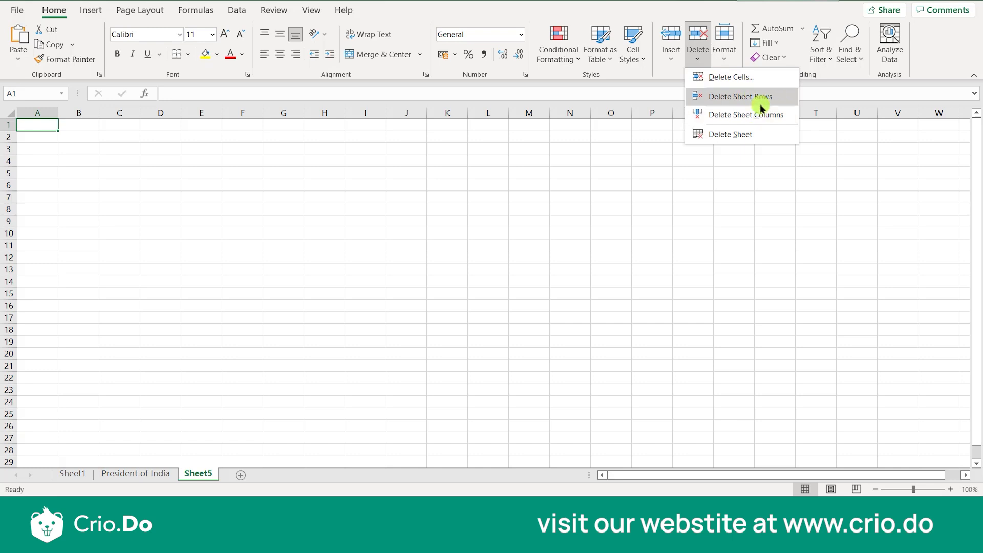
pyautogui.click(530, 213)
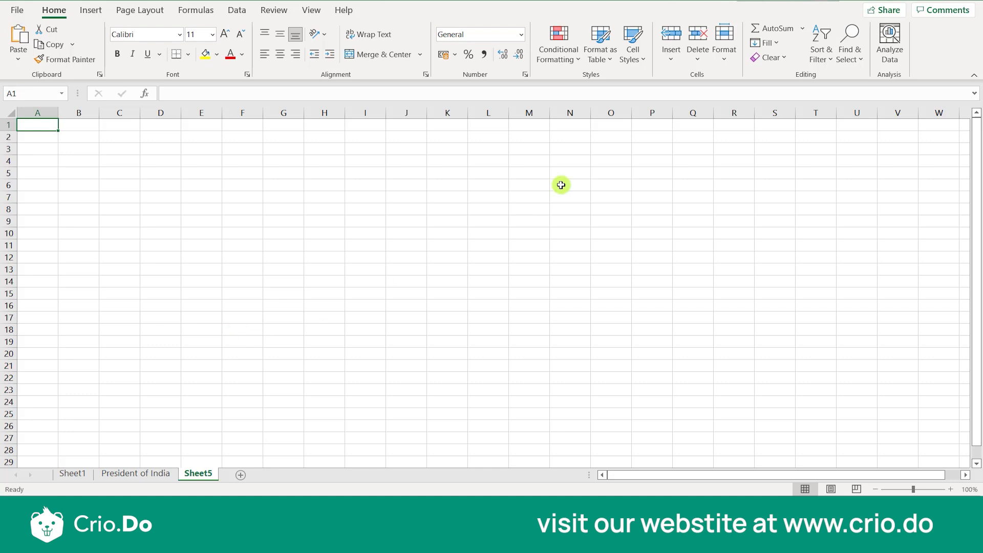
pyautogui.keyDown('ctrl'); pyautogui.click(126, 477); pyautogui.keyUp('ctrl')
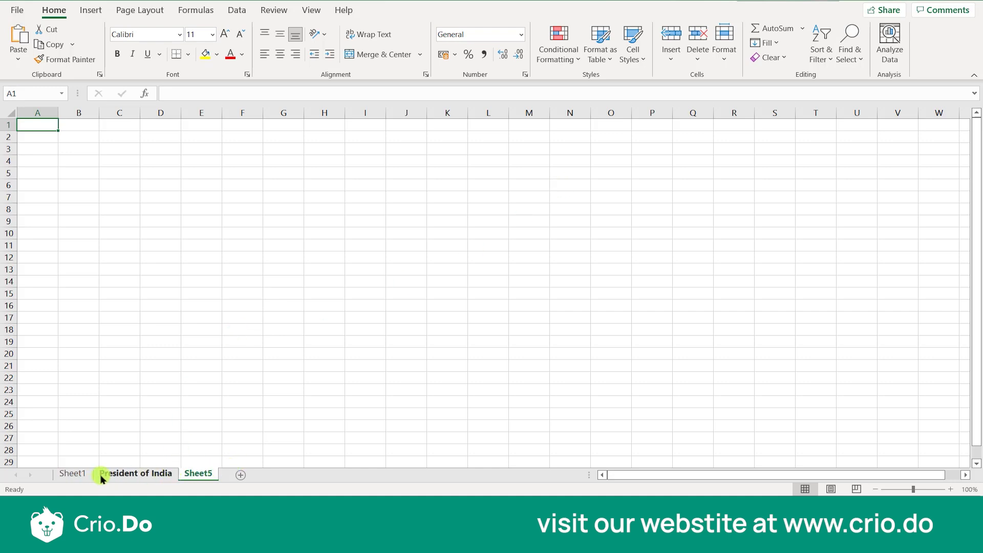
pyautogui.click(205, 479)
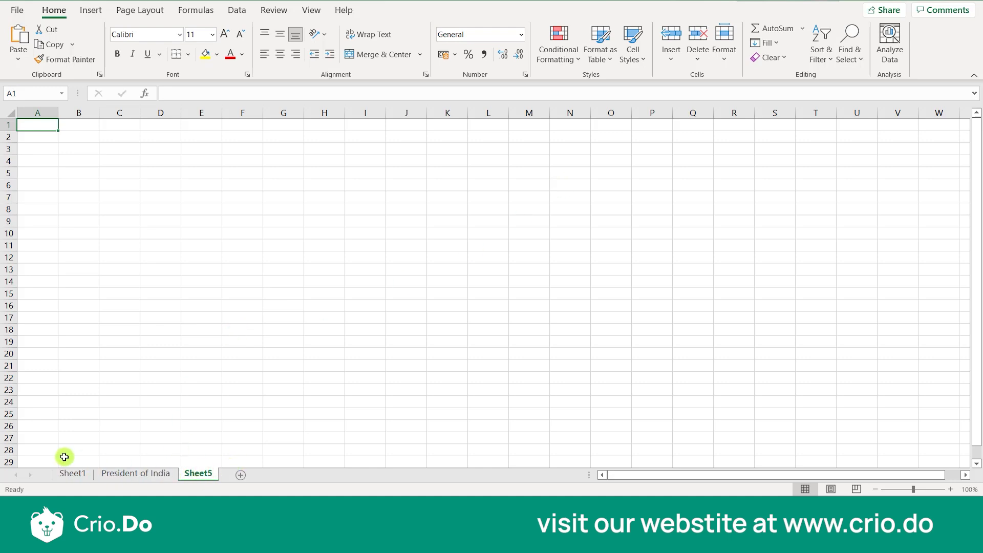
# - Rename Sheet1 as Data
pyautogui.click(73, 474)
pyautogui.doubleClick(74, 475)
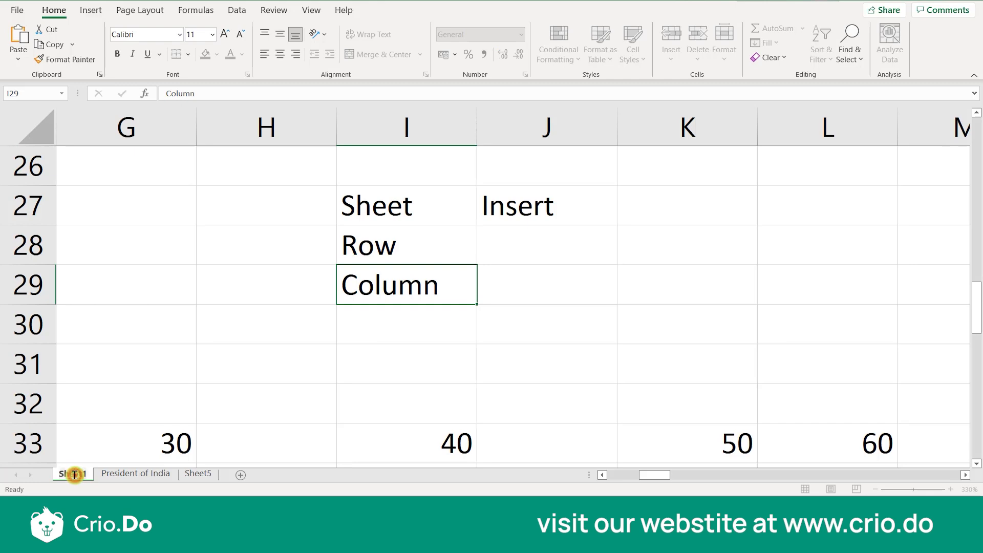
pyautogui.write('Data')
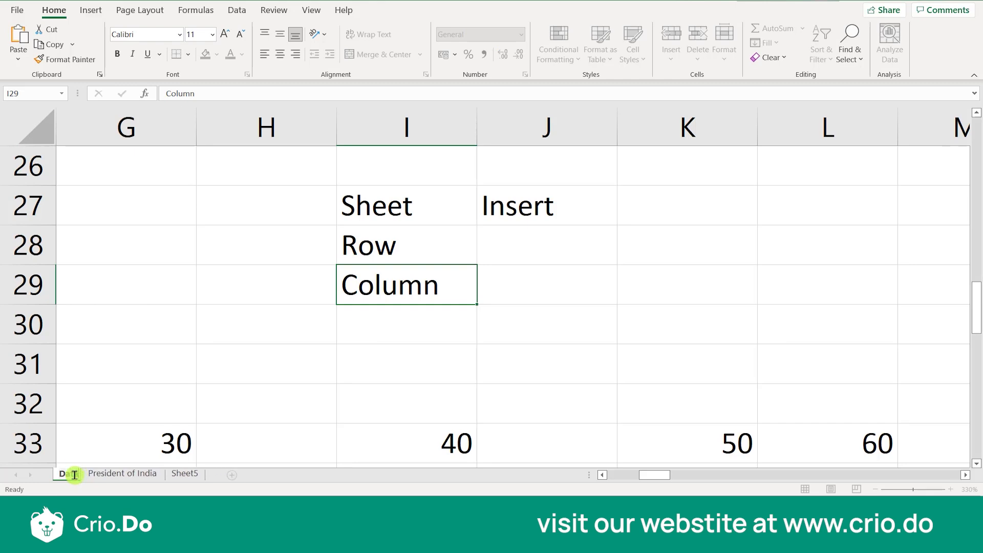
pyautogui.press('Return')
# - Rename Sheet5 as Copy of Data
pyautogui.click(127, 474)
pyautogui.click(177, 474)
pyautogui.doubleClick(195, 474)
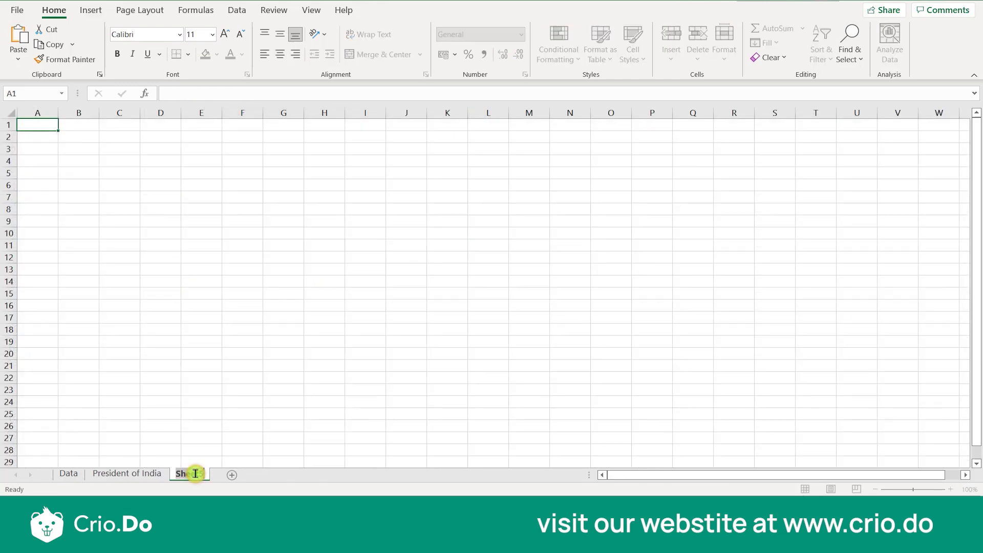
pyautogui.write('c')
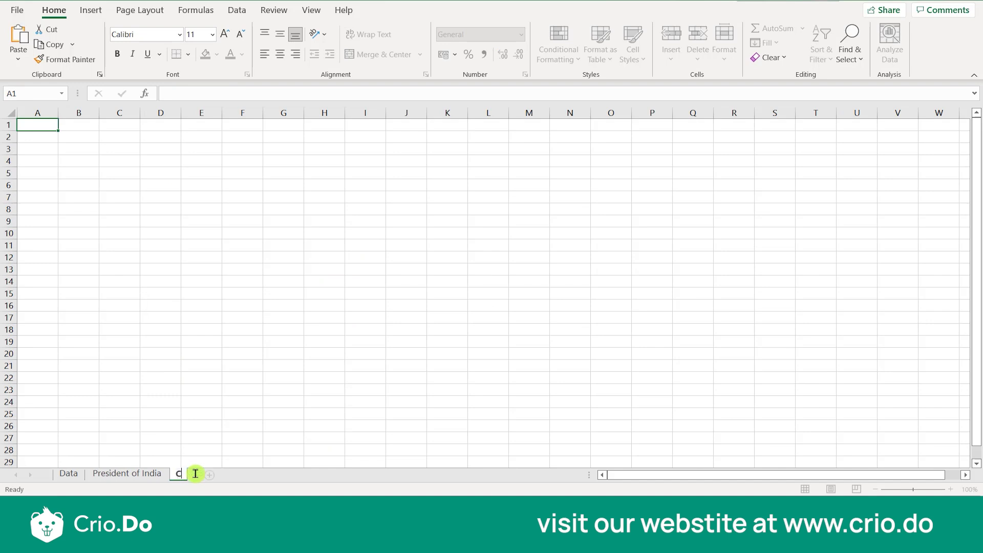
pyautogui.write('opy of Data')
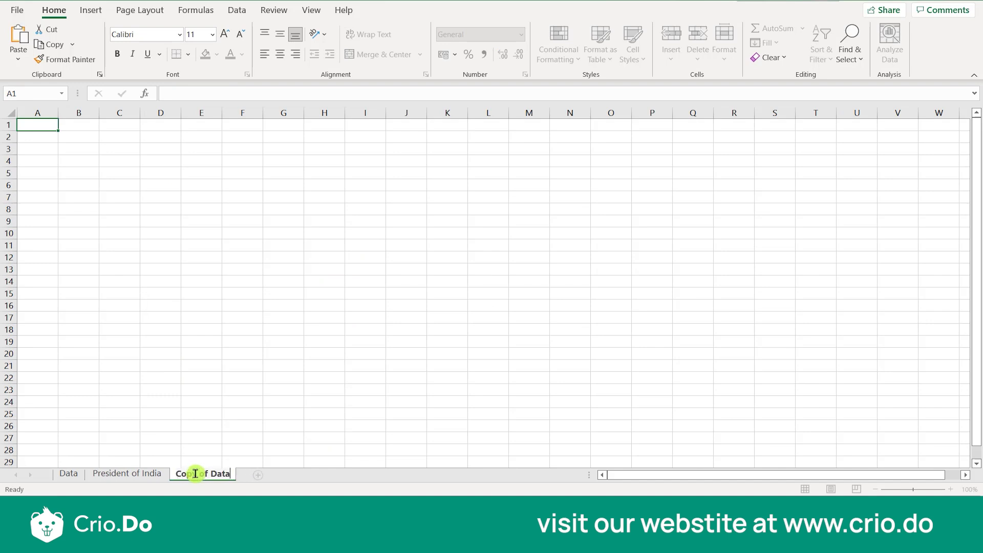
pyautogui.click(242, 438)
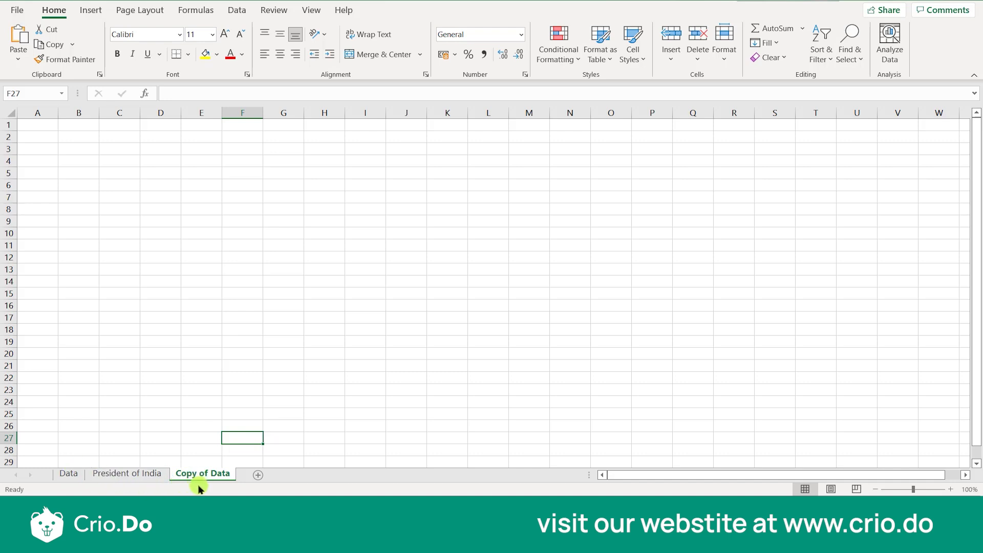
# - Move the Copy of Data sheet ahead of President of India, and place the Data sheet between those two sheets
pyautogui.moveTo(211, 476); pyautogui.dragTo(133, 481)
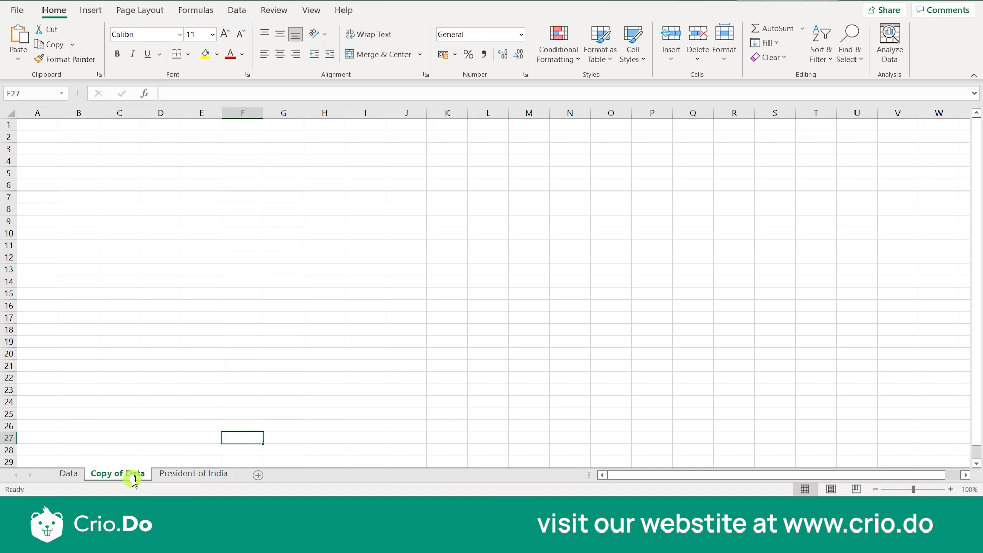
pyautogui.click(68, 473)
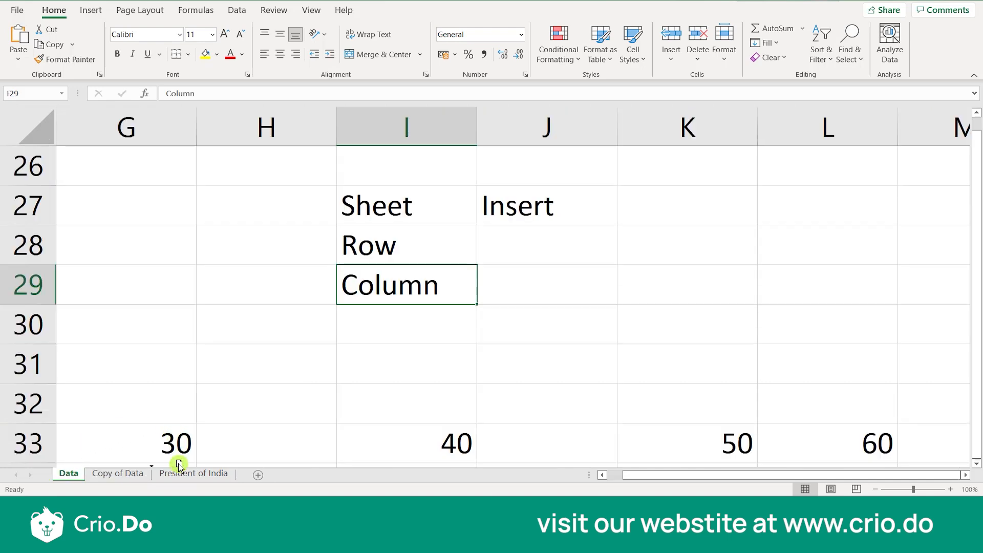
pyautogui.moveTo(179, 464); pyautogui.dragTo(178, 471)
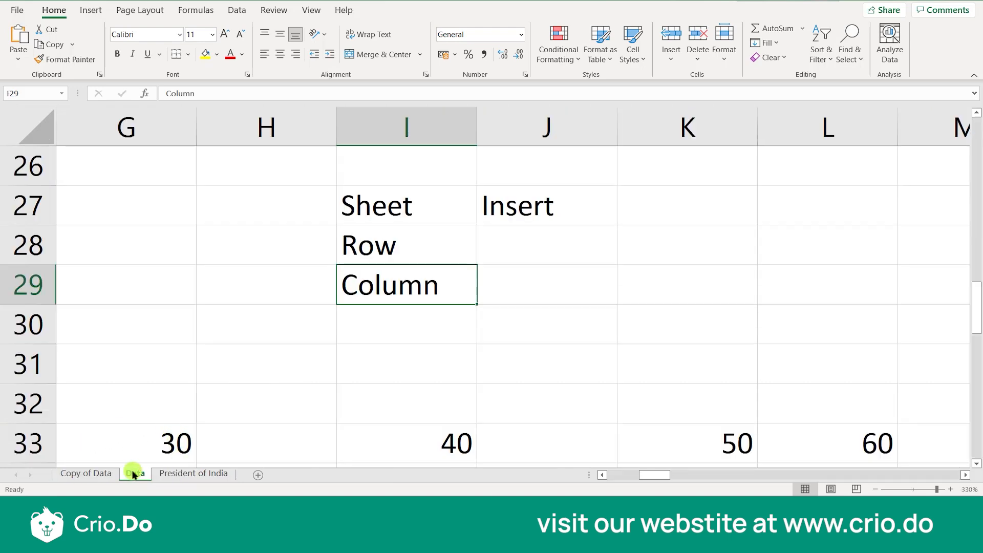
# - Review the Move or Copy options for the Data sheet, cancel them, and switch to the President of India sheet
pyautogui.rightClick(133, 474)
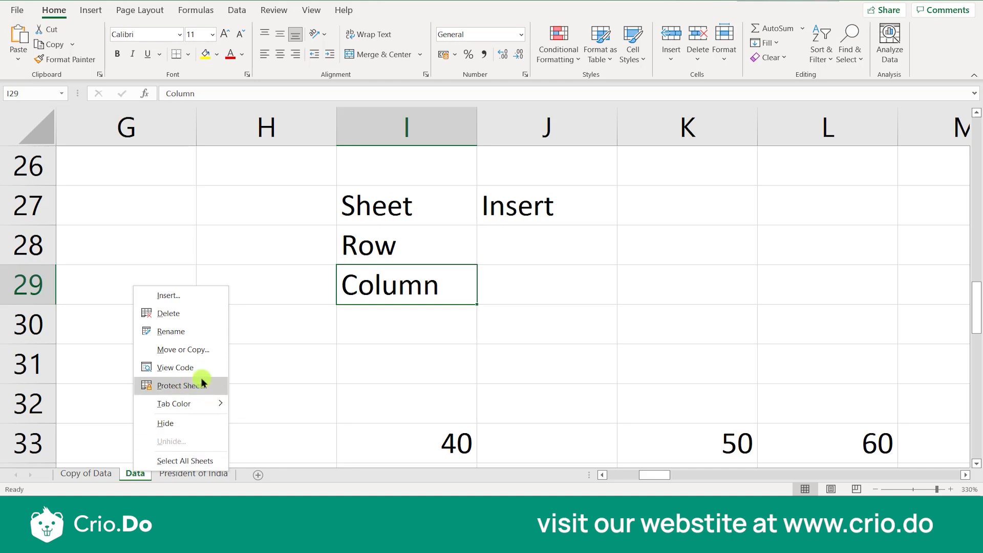
pyautogui.click(203, 356)
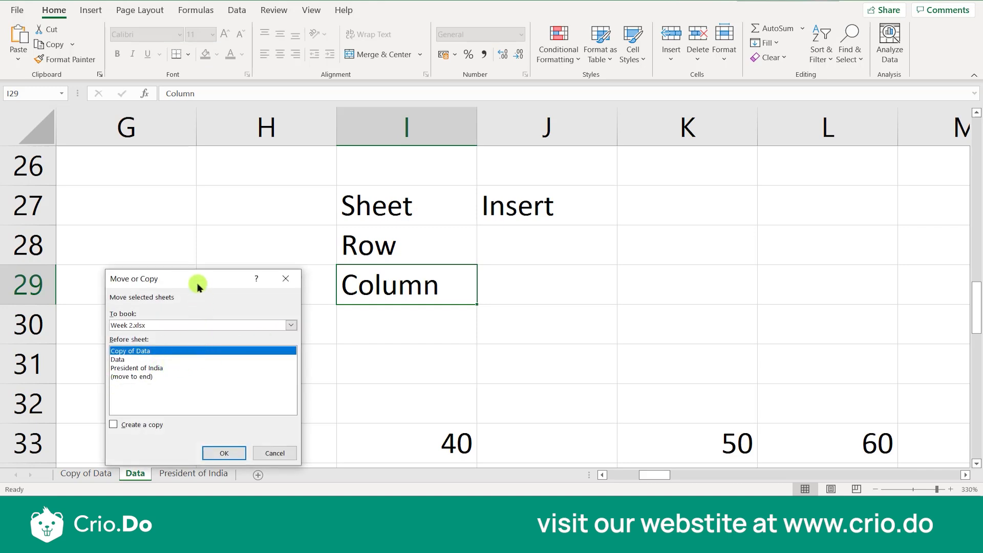
pyautogui.moveTo(198, 284); pyautogui.dragTo(226, 245)
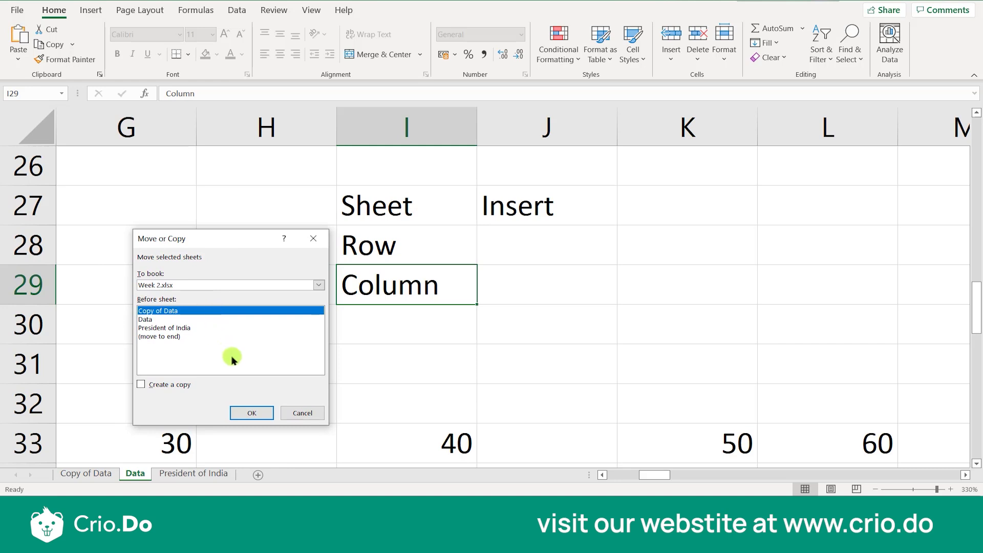
pyautogui.click(307, 413)
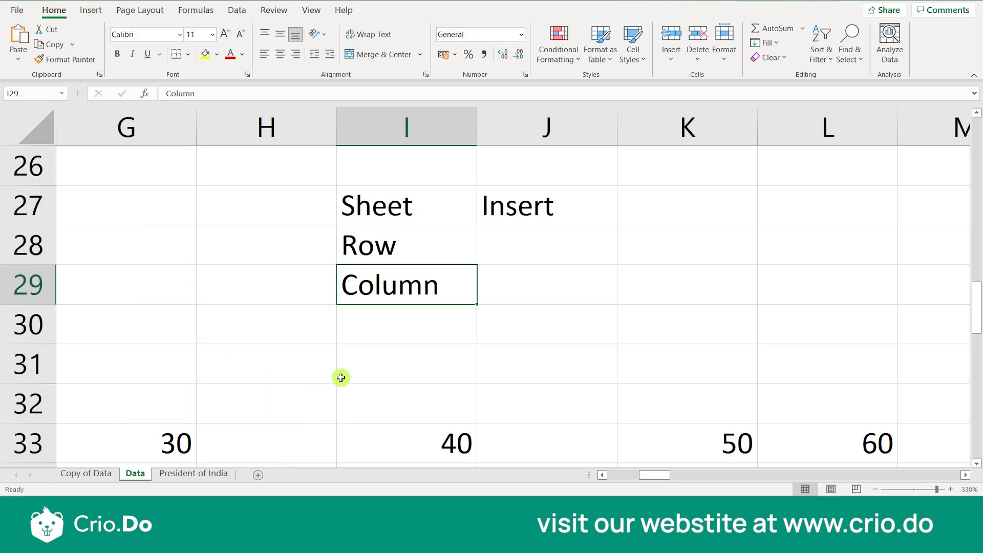
pyautogui.moveTo(345, 367); pyautogui.dragTo(210, 464)
pyautogui.click(191, 474)
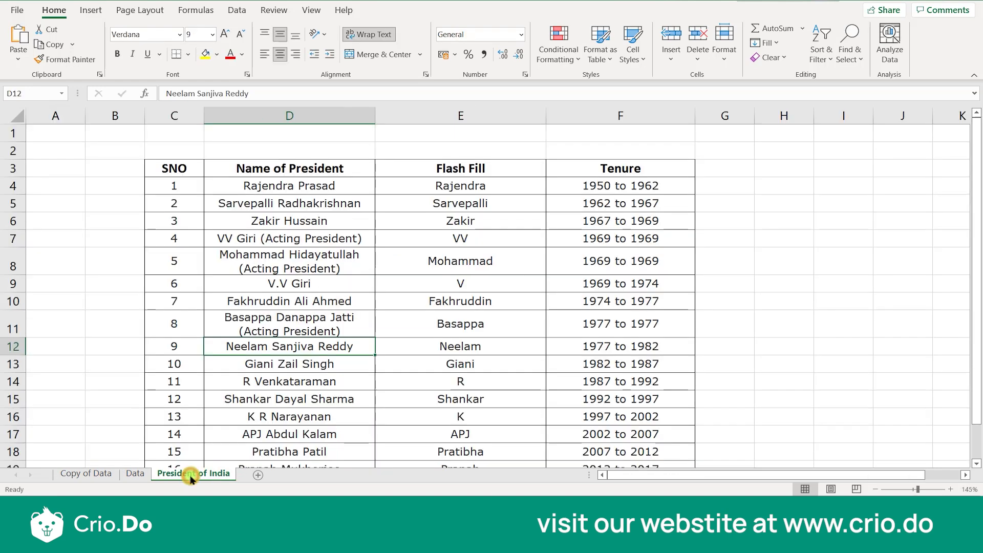